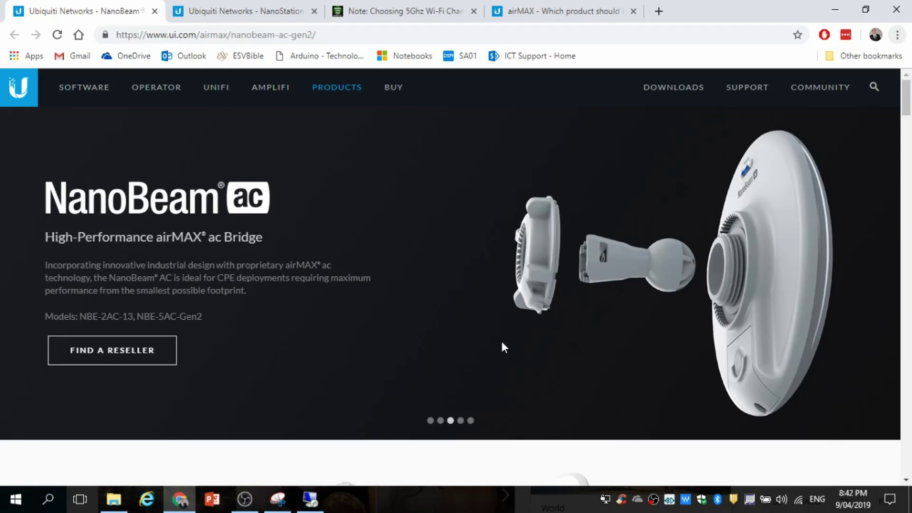
# Flip between the NanoBeam AC dish and exploded-view images, then scroll to Inspiration Meets Innovation
pyautogui.click(440, 421)
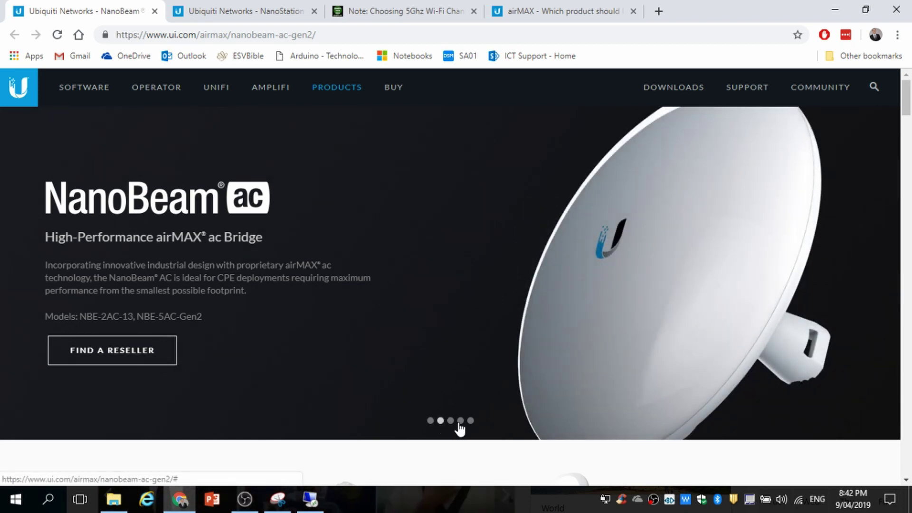
pyautogui.click(450, 421)
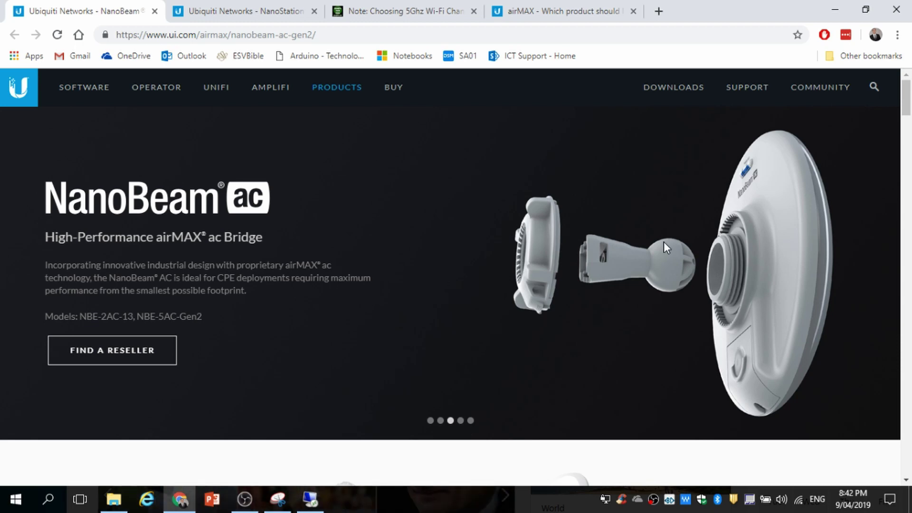
pyautogui.moveTo(906, 107); pyautogui.dragTo(908, 131)
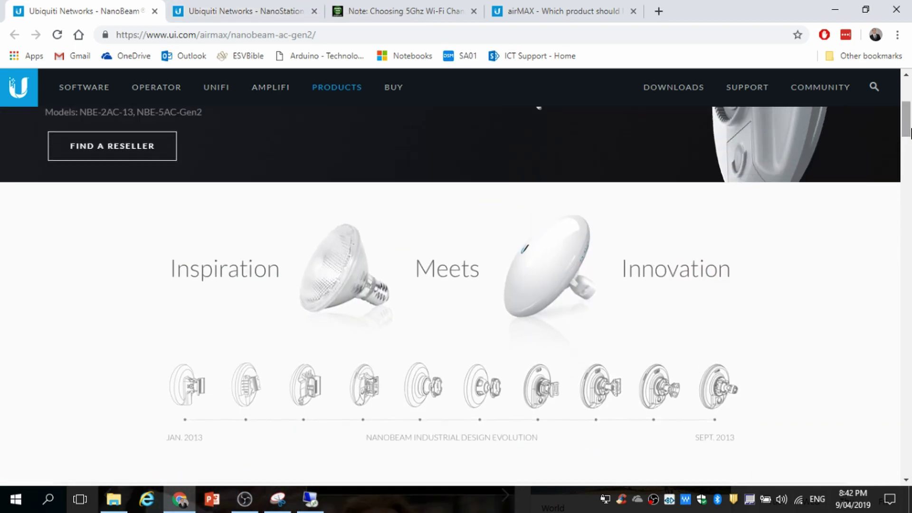
pyautogui.click(297, 6)
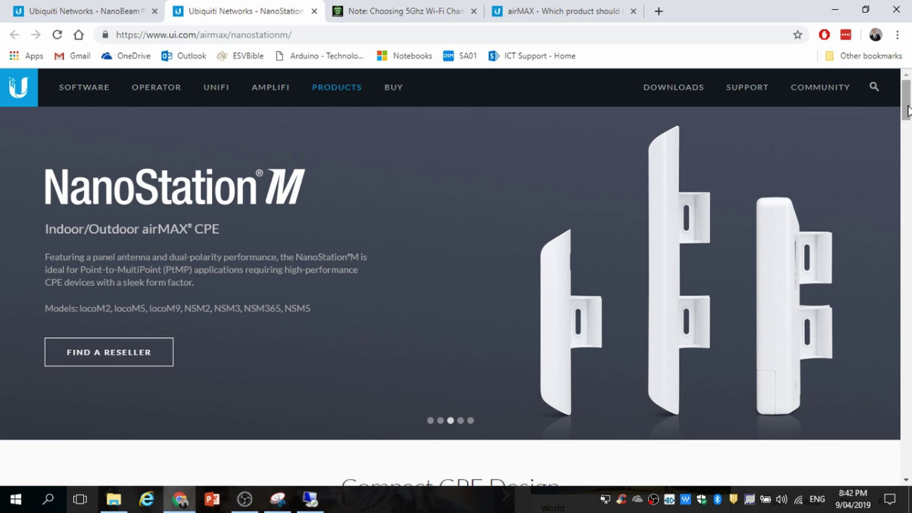
pyautogui.scroll(-3, 909, 105)
pyautogui.scroll(3, 909, 106)
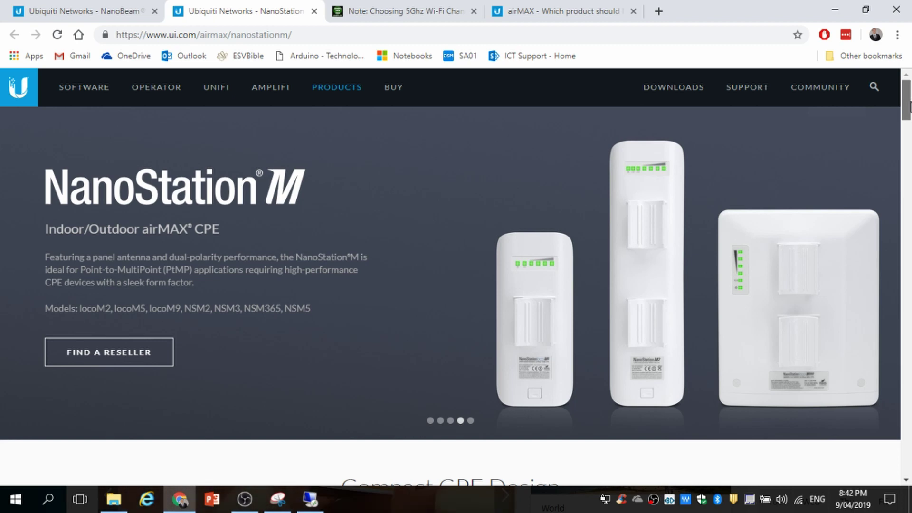
pyautogui.scroll(-1, 908, 109)
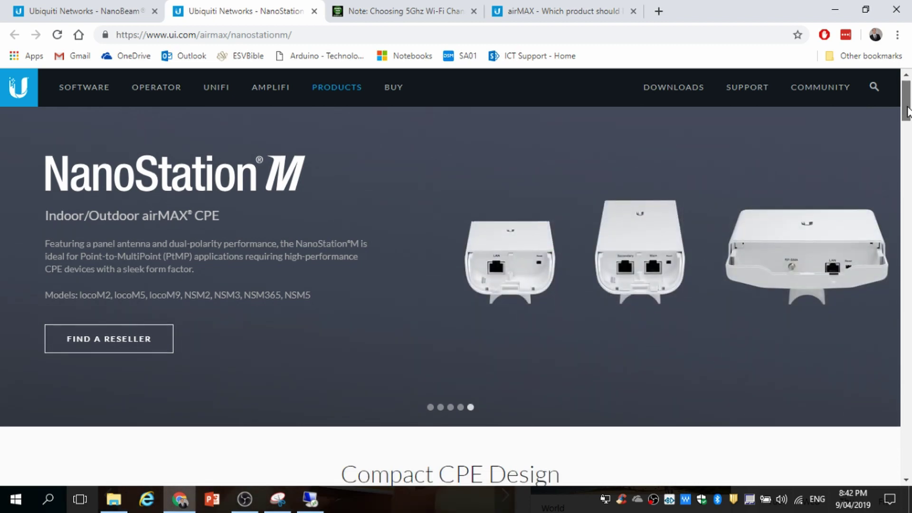
pyautogui.scroll(1, 908, 109)
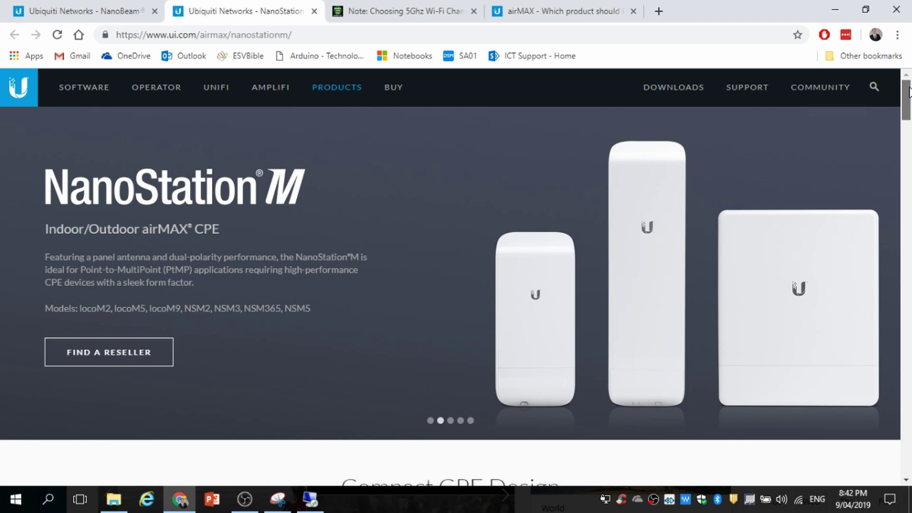
pyautogui.scroll(-3, 910, 97)
pyautogui.scroll(3, 909, 101)
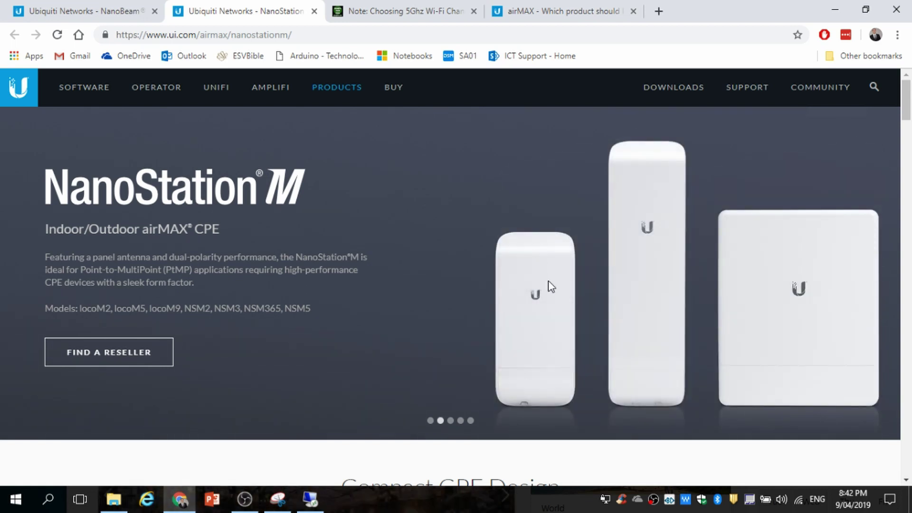
pyautogui.click(106, 6)
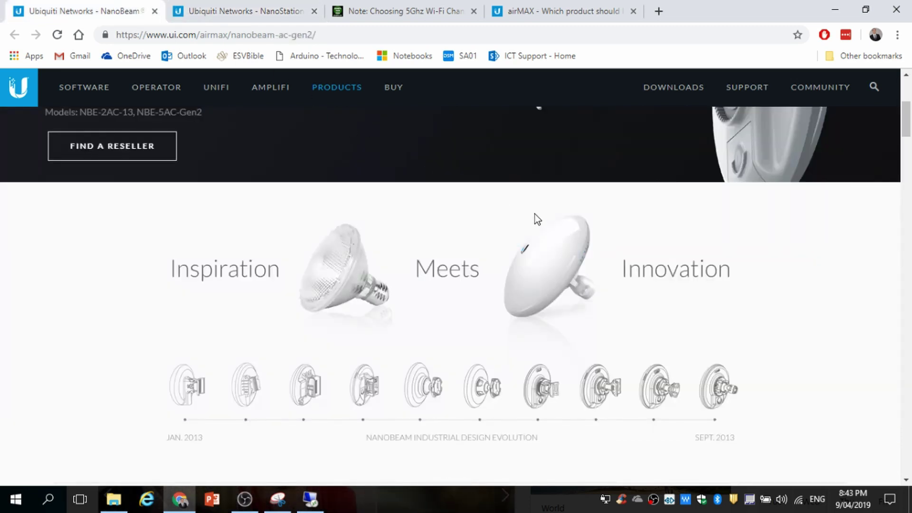
# On the captured map, highlight beside Northreach Baptist Church and draw a blue pen stroke south of Willows Lodge
pyautogui.click(278, 499)
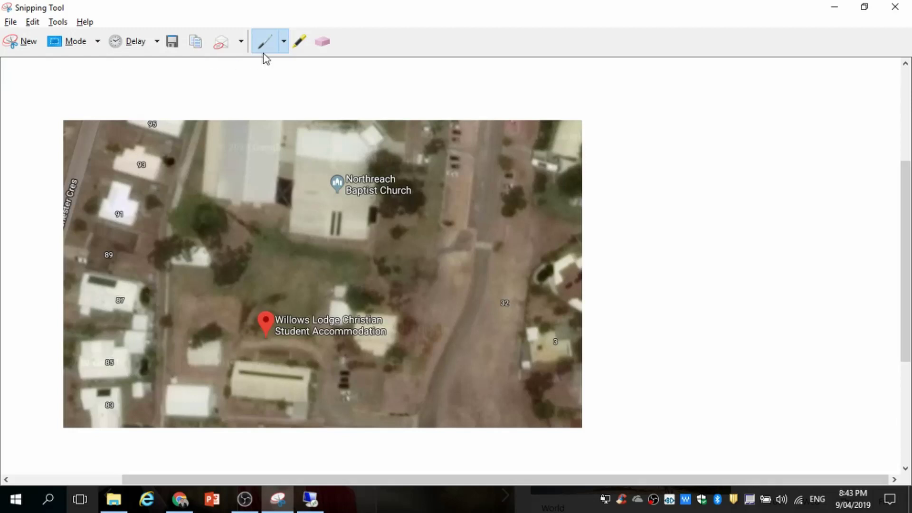
pyautogui.click(300, 41)
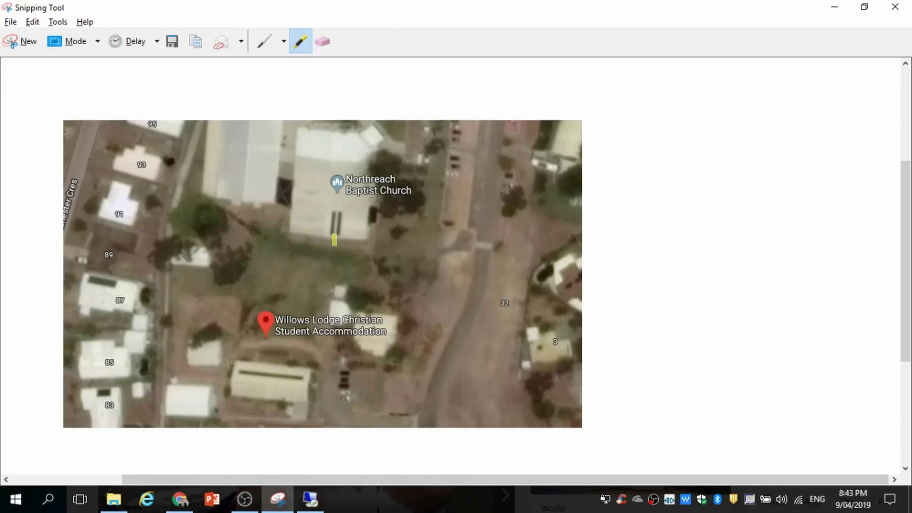
pyautogui.click(325, 236)
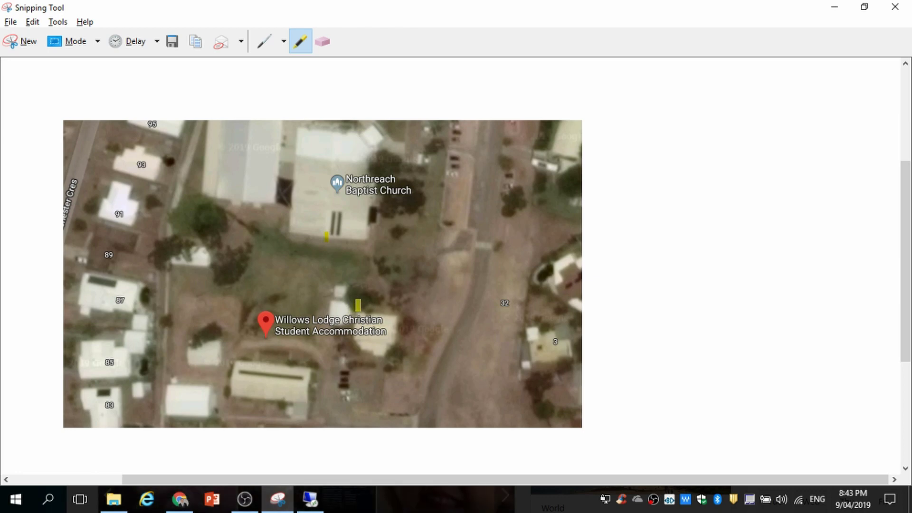
pyautogui.click(264, 41)
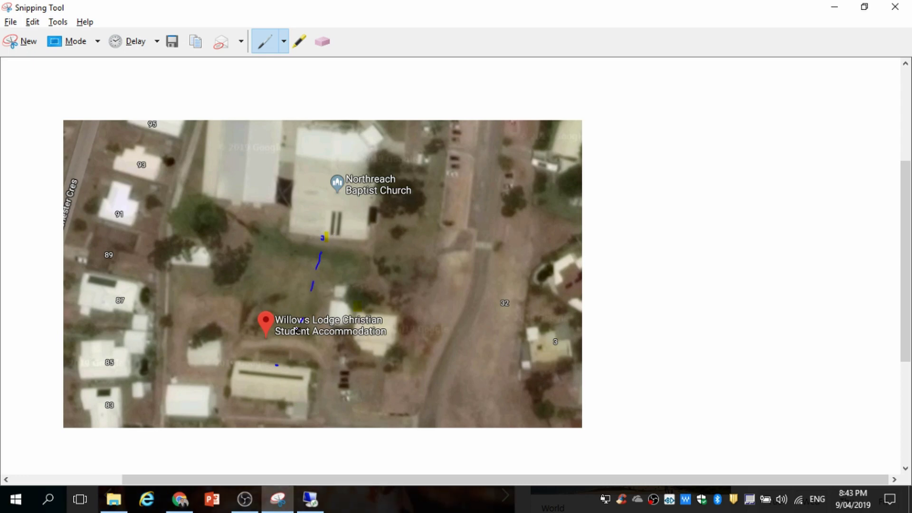
pyautogui.moveTo(282, 354); pyautogui.dragTo(280, 357)
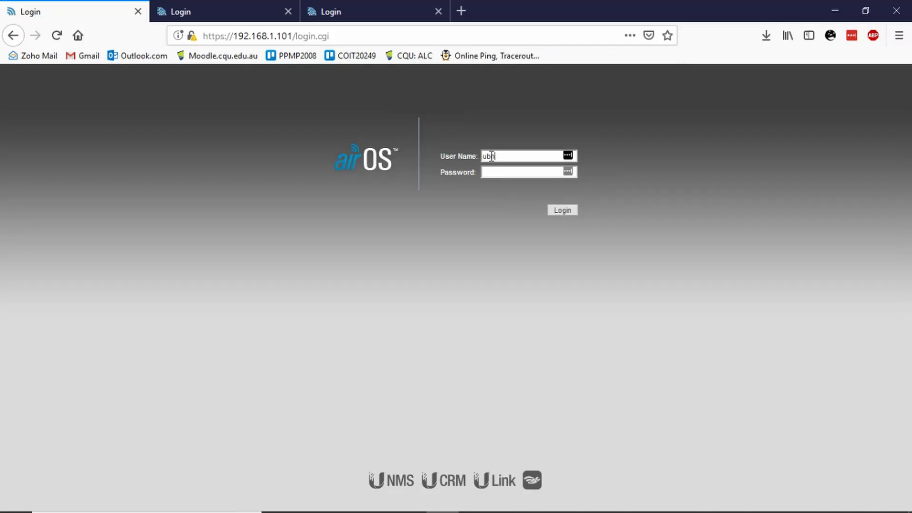
# Finish the user name and submit the airOS login for 192.168.1.101, which returns Invalid credentials
pyautogui.write('t')
pyautogui.press('Tab')
pyautogui.press('Return')
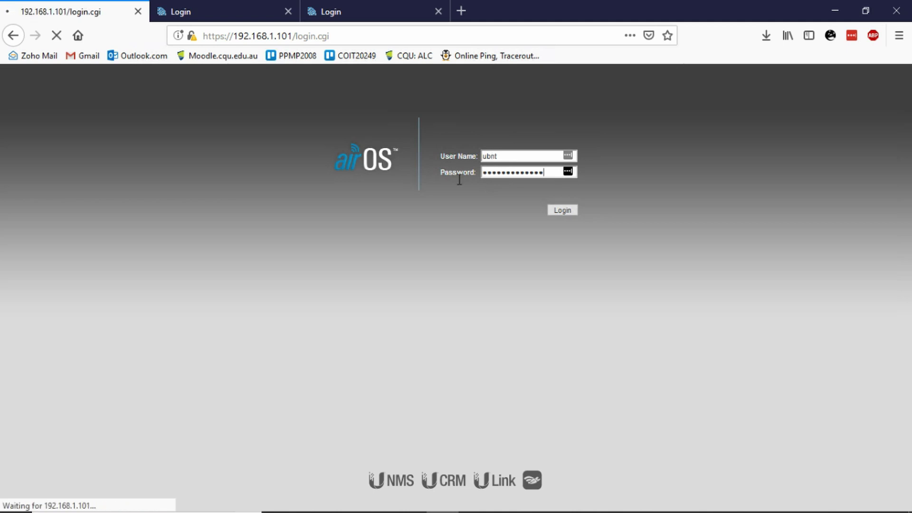
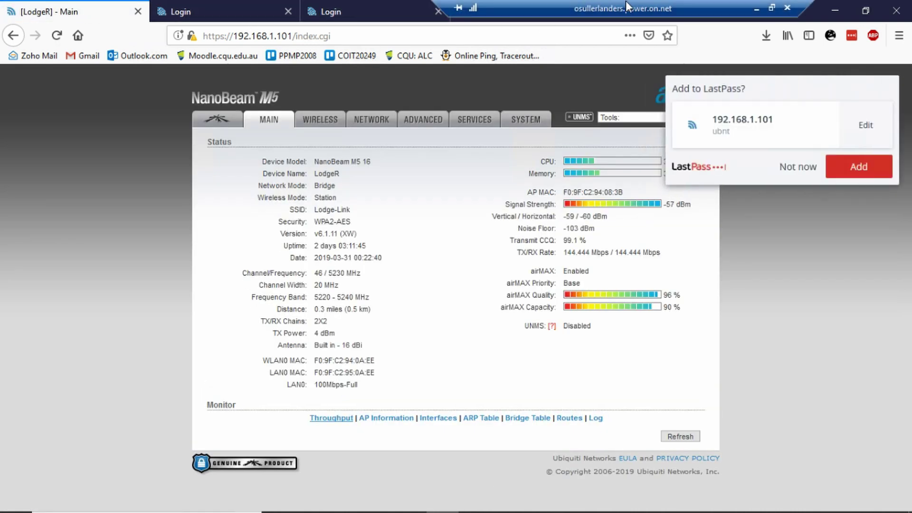
# Decline LastPass, review LodgeR's SYSTEM settings and device name, then go to the 192.168.1.100 login tab
pyautogui.click(732, 169)
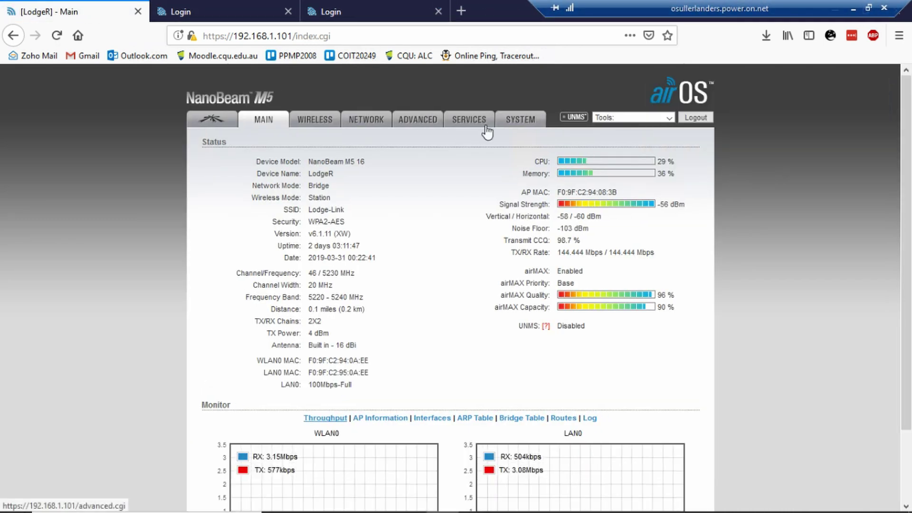
pyautogui.click(520, 121)
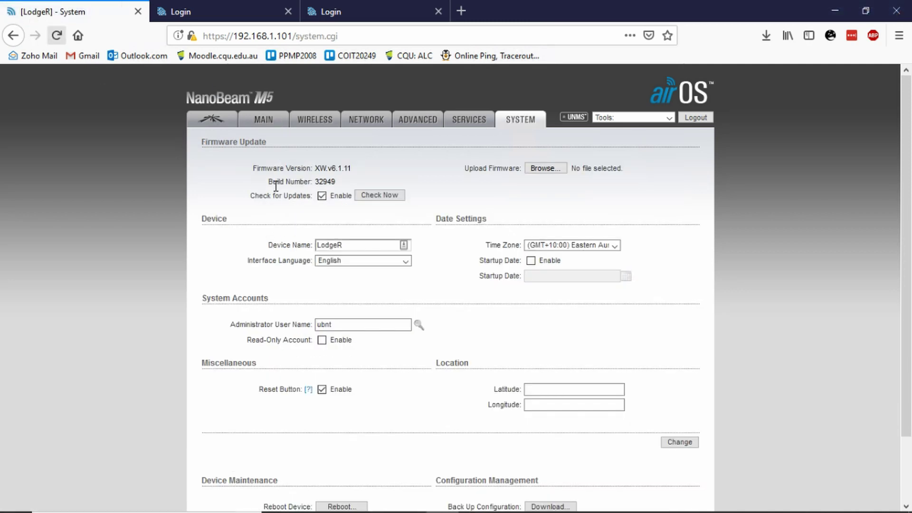
pyautogui.click(340, 245)
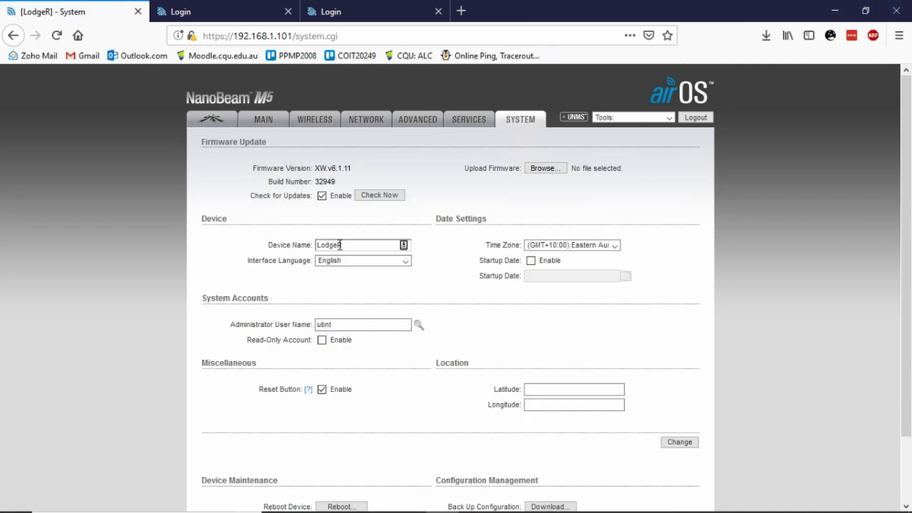
pyautogui.doubleClick(378, 248)
pyautogui.click(230, 13)
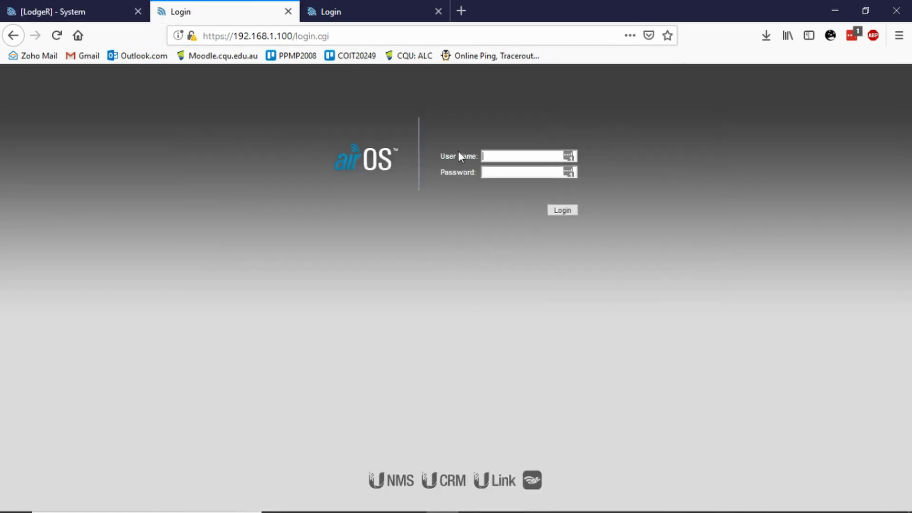
# Log in to the LodgeT unit with the admin username and password, declining LastPass
pyautogui.write('ubnt')
pyautogui.press('Tab')
pyautogui.write('••••••••')
pyautogui.hotkey('ctrl', 'a')
pyautogui.write('•••')
pyautogui.hotkey('ctrl', 'a')
pyautogui.write('•••••••••••••')
pyautogui.press('Return')
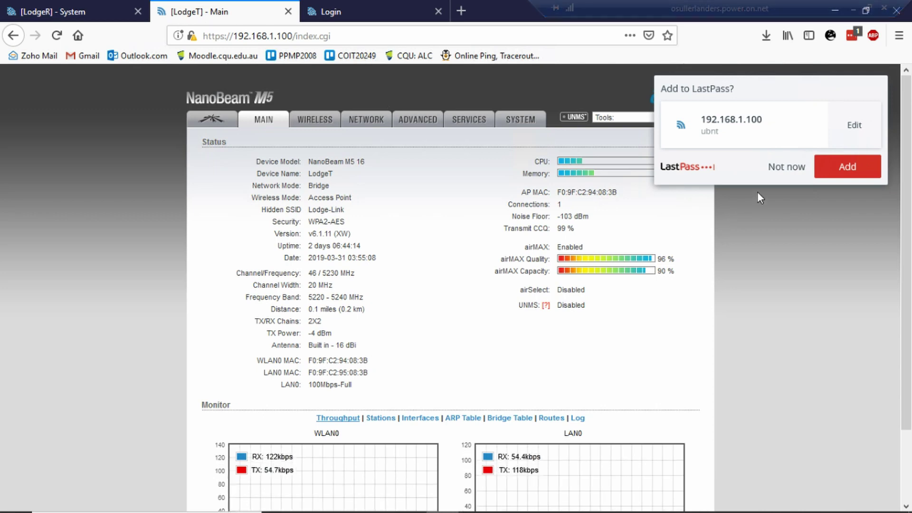
pyautogui.click(779, 174)
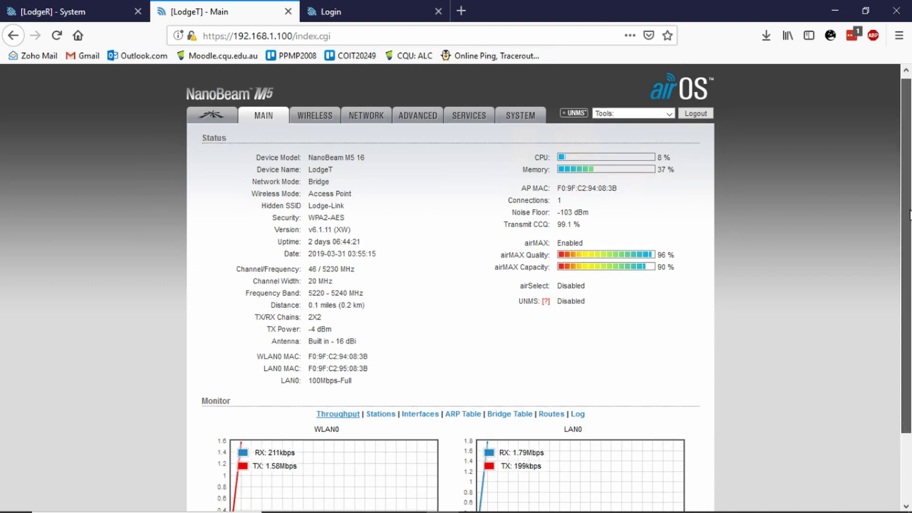
# Open LodgeT's system log and highlight the hourly group key handshake lines, 22:12:13 to 00:12:13
pyautogui.scroll(-3, 909, 202)
pyautogui.click(579, 336)
pyautogui.moveTo(909, 108); pyautogui.dragTo(902, 418)
pyautogui.moveTo(890, 462); pyautogui.dragTo(900, 498)
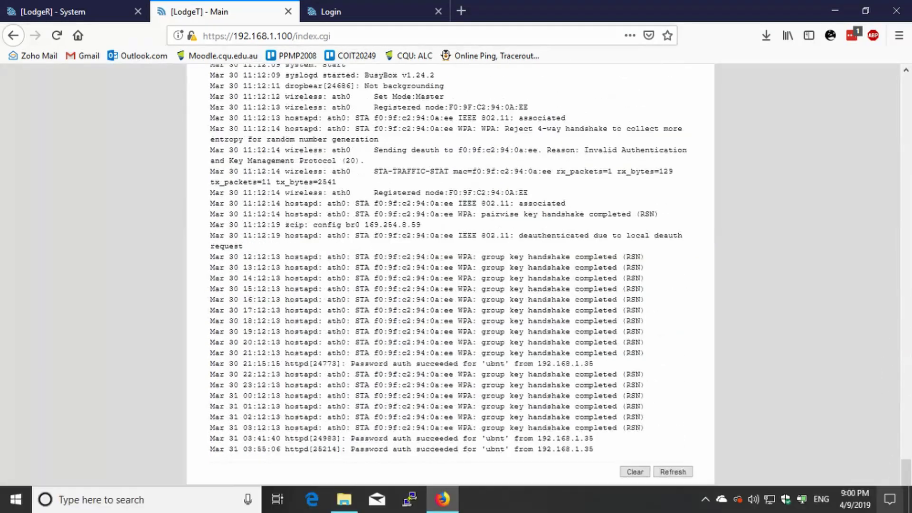
pyautogui.moveTo(219, 258); pyautogui.dragTo(630, 347)
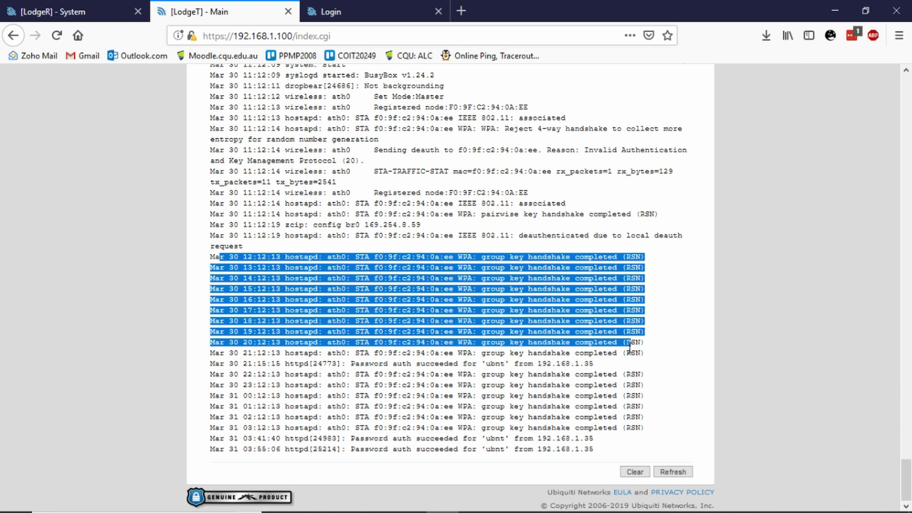
pyautogui.click(577, 380)
pyautogui.moveTo(578, 378); pyautogui.dragTo(522, 398)
pyautogui.click(644, 403)
pyautogui.click(521, 398)
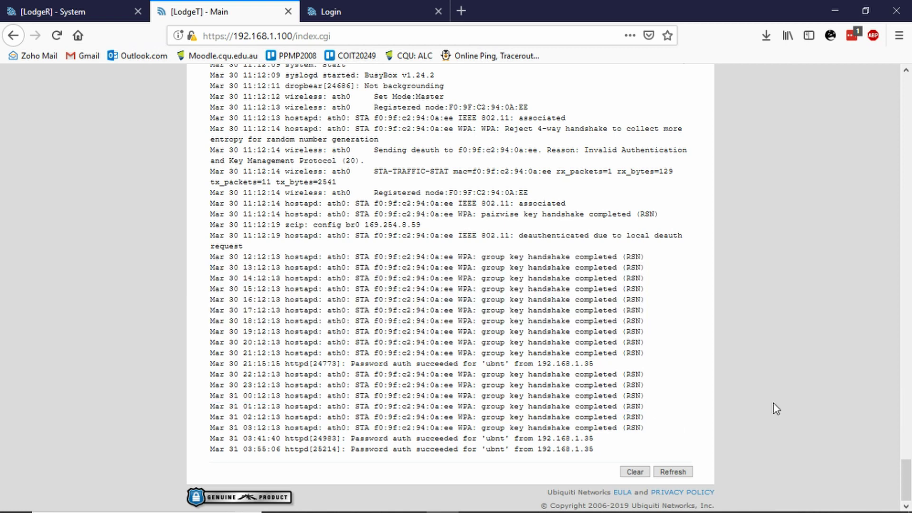
pyautogui.moveTo(906, 477); pyautogui.dragTo(906, 93)
# Sign in to the 192.168.0.201 unit, correcting the username and declining LastPass
pyautogui.click(354, 11)
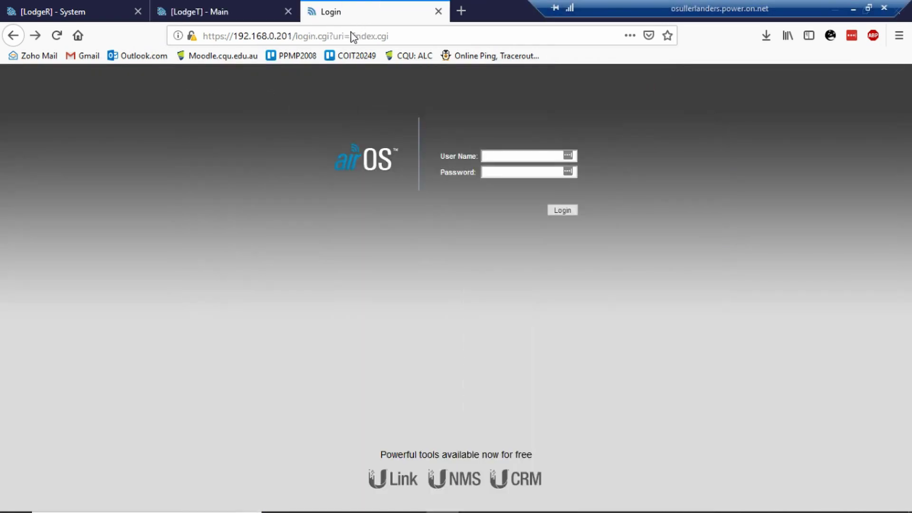
pyautogui.click(351, 36)
pyautogui.click(517, 156)
pyautogui.write('ubtn')
pyautogui.press('Tab')
pyautogui.hotkey('shift', 'Tab')
pyautogui.write('ub')
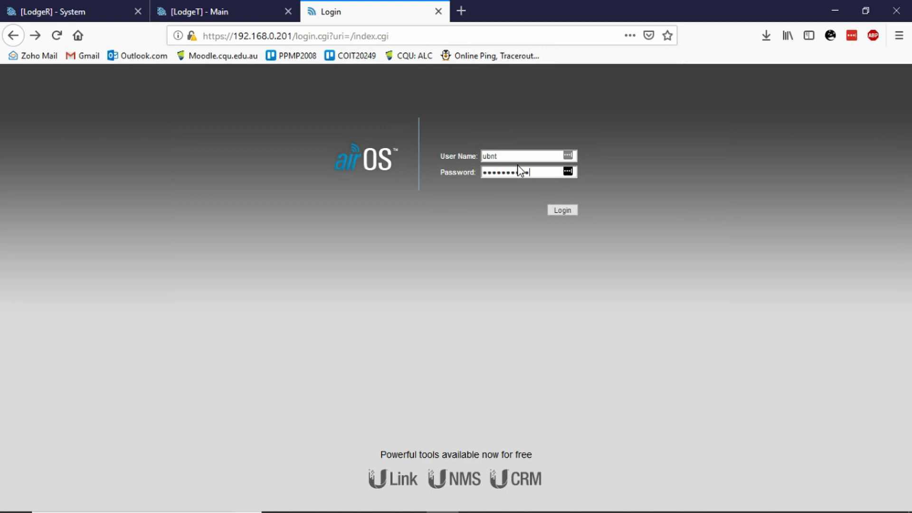
pyautogui.press('Return')
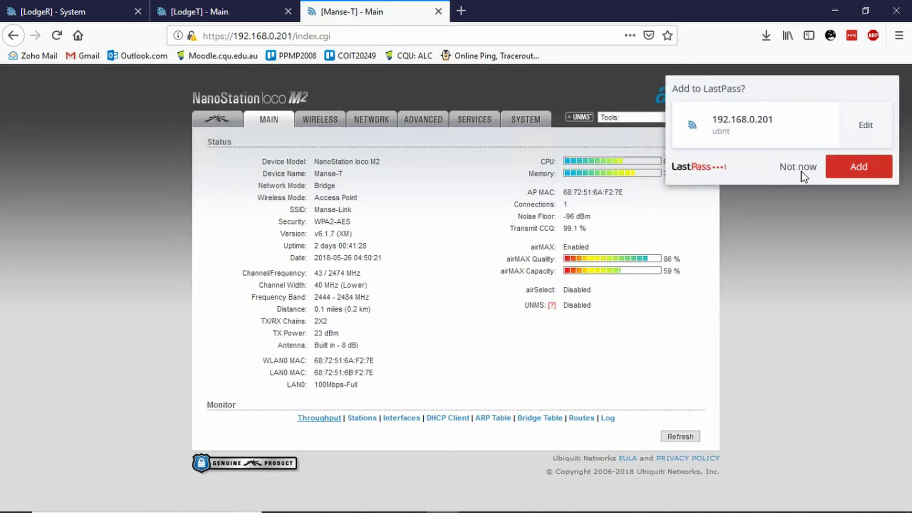
pyautogui.doubleClick(802, 174)
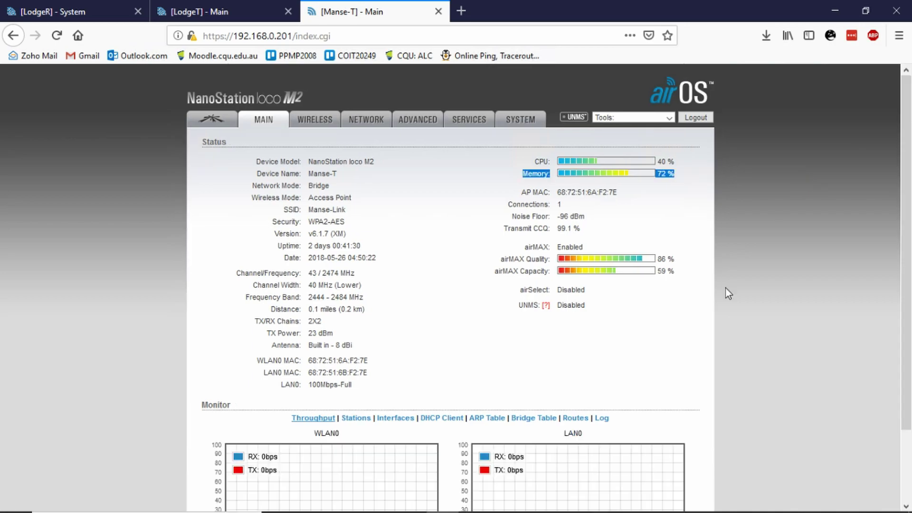
# Open Manse-T's system log and scroll through its entries
pyautogui.click(602, 418)
pyautogui.moveTo(907, 107); pyautogui.dragTo(909, 483)
pyautogui.moveTo(911, 430); pyautogui.dragTo(909, 87)
# Return to LodgeT's log and highlight the disassociation reason on the 17:00:09 entry
pyautogui.click(235, 10)
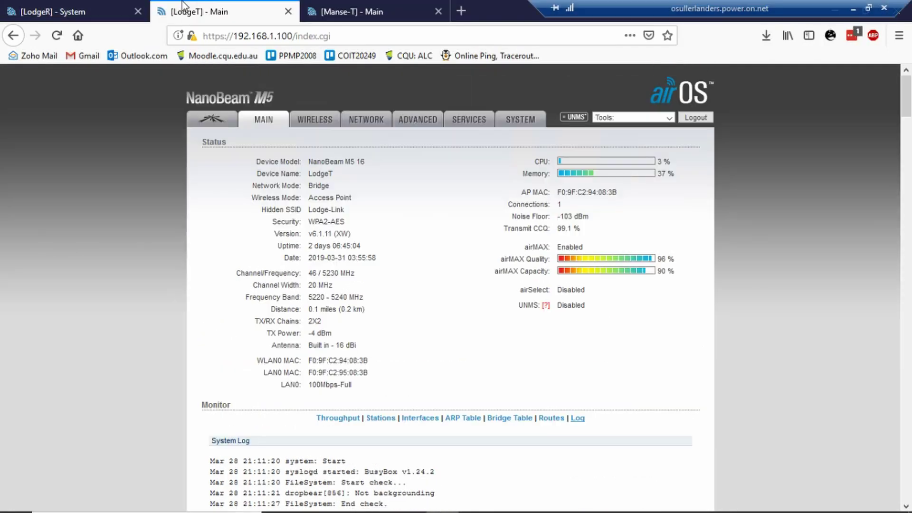
pyautogui.click(82, 7)
pyautogui.click(252, 10)
pyautogui.moveTo(907, 114); pyautogui.dragTo(907, 299)
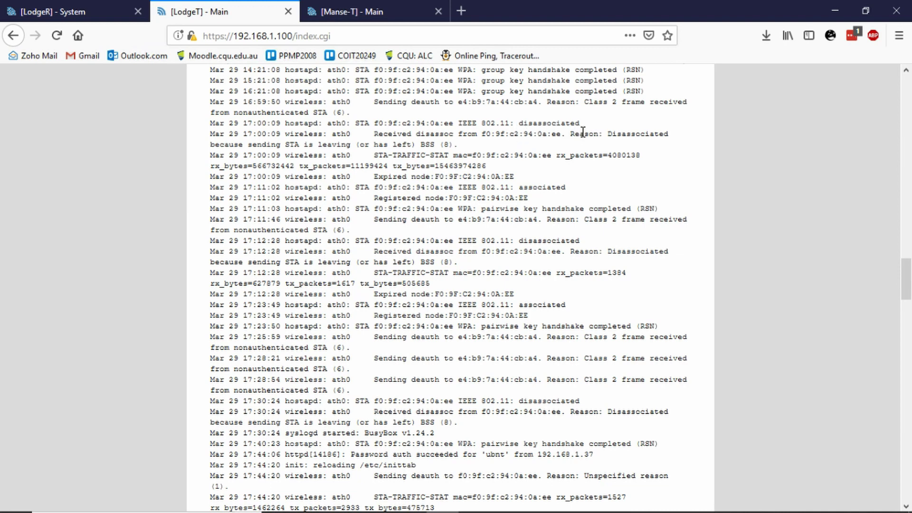
pyautogui.moveTo(574, 135); pyautogui.dragTo(489, 141)
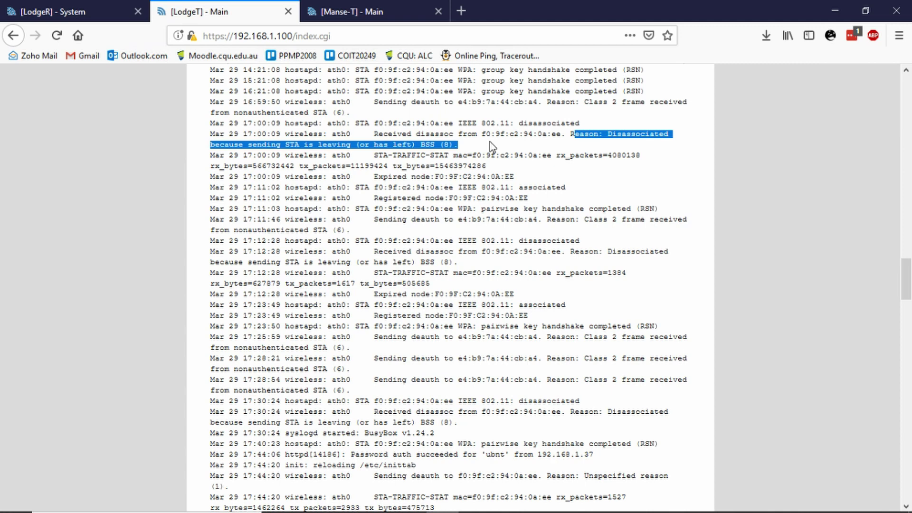
pyautogui.click(477, 143)
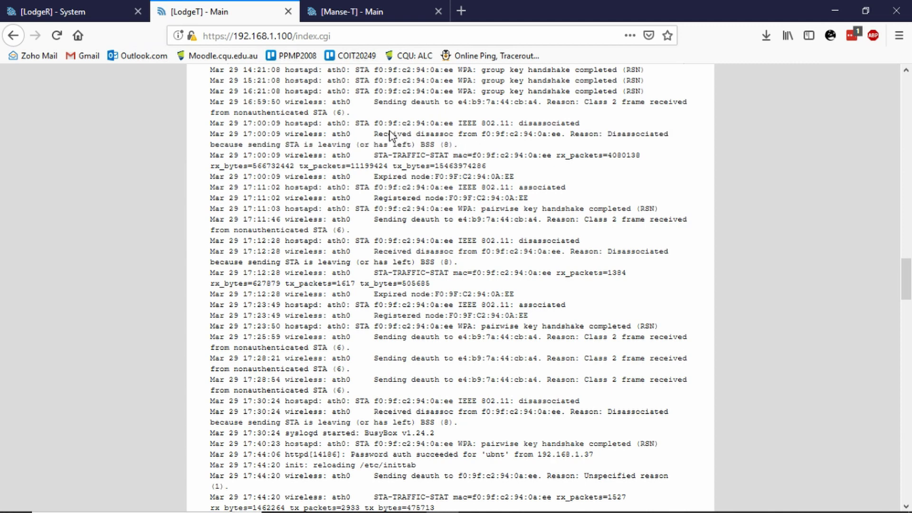
pyautogui.moveTo(570, 134); pyautogui.dragTo(588, 147)
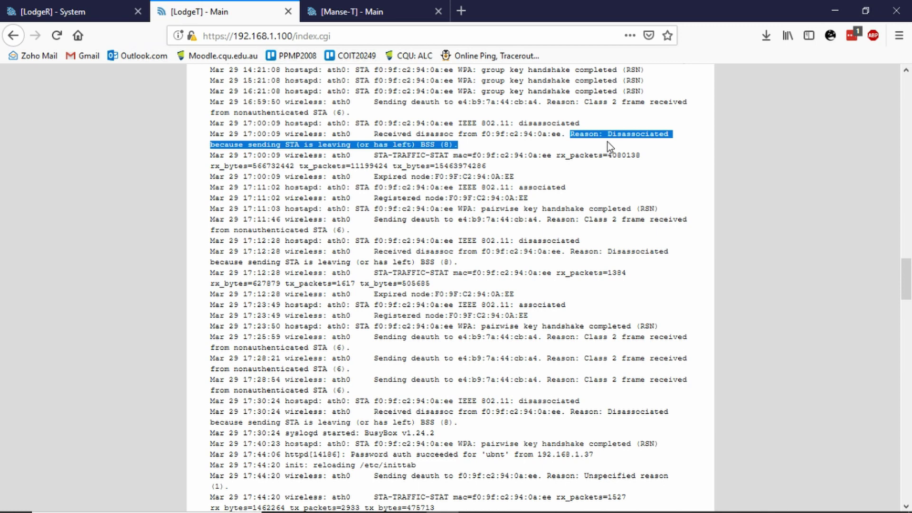
# Highlight the 17:11:03 handshake entry and the 17:11:46 Class 2 frame reason
pyautogui.scroll(-1, 608, 142)
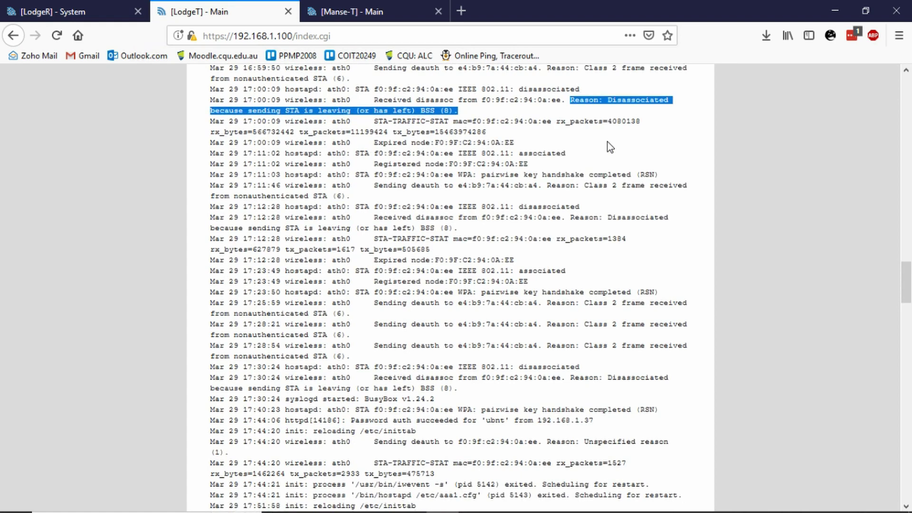
pyautogui.moveTo(481, 175); pyautogui.dragTo(664, 183)
pyautogui.moveTo(598, 185); pyautogui.dragTo(660, 189)
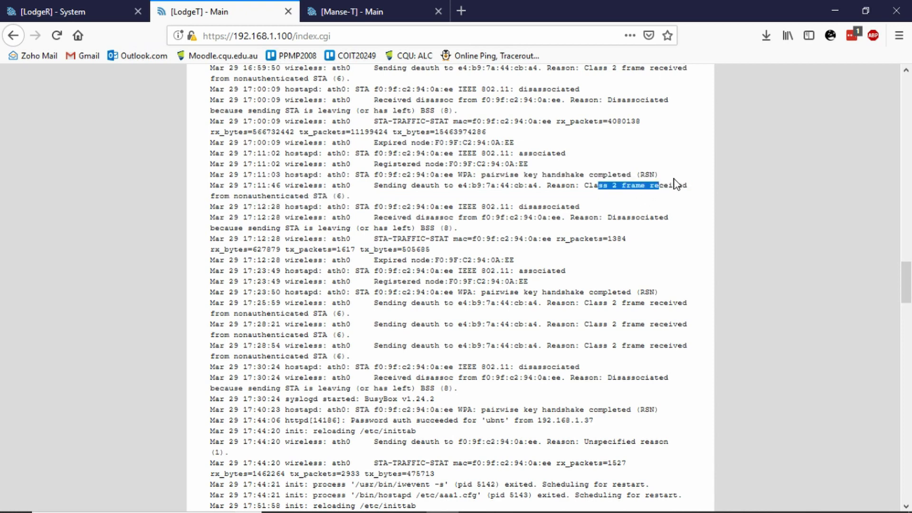
# Scroll further down the log, highlighting the 18:01 restart and re-association lines
pyautogui.scroll(-3, 677, 185)
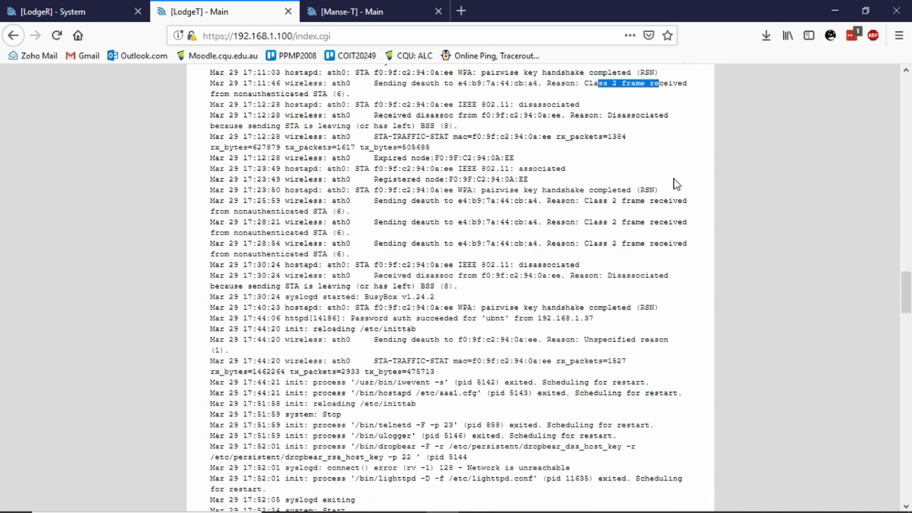
pyautogui.scroll(-6, 676, 184)
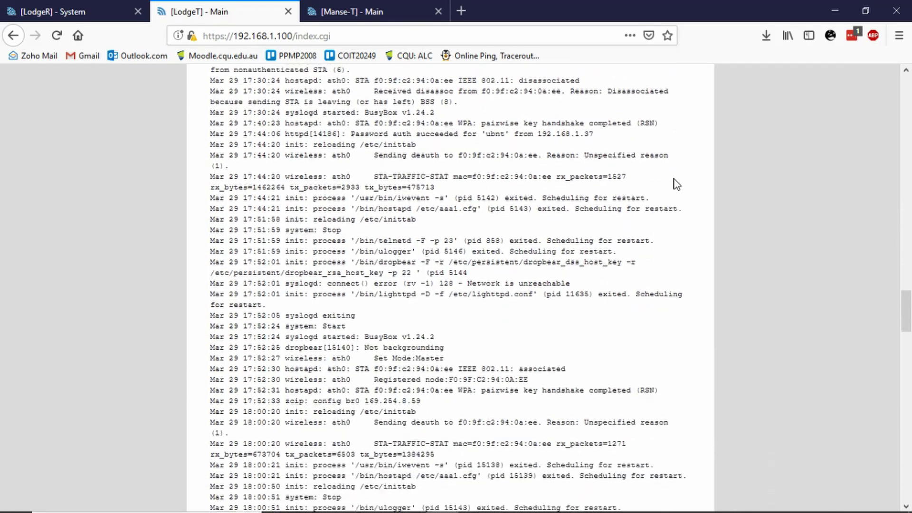
pyautogui.scroll(-9, 677, 184)
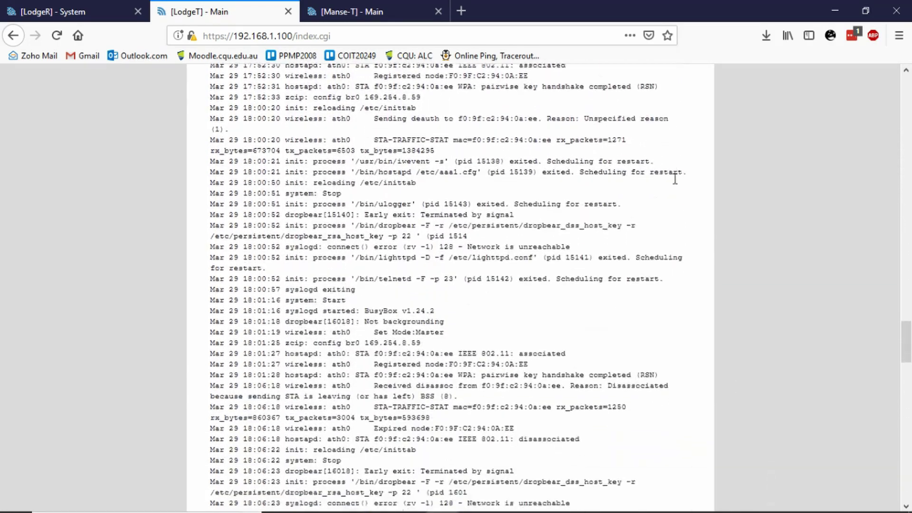
pyautogui.scroll(-4, 675, 181)
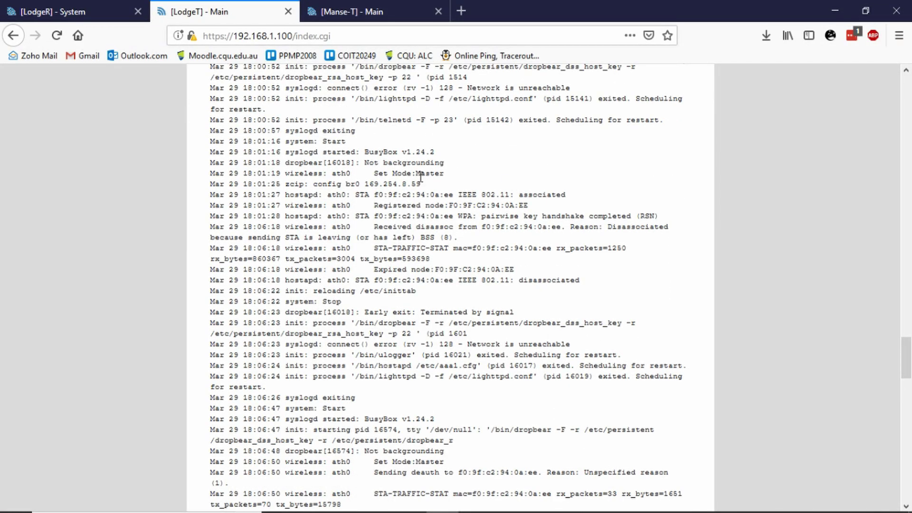
pyautogui.moveTo(420, 174); pyautogui.dragTo(459, 195)
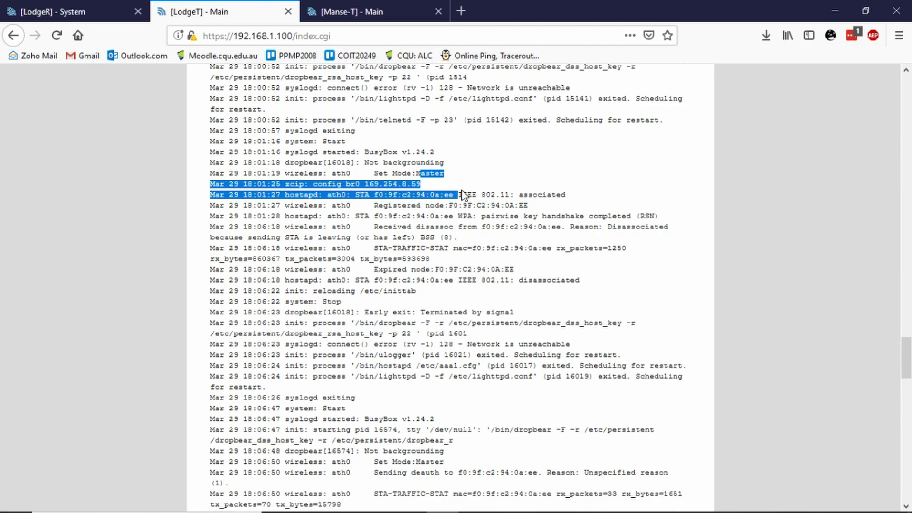
pyautogui.scroll(-10, 562, 162)
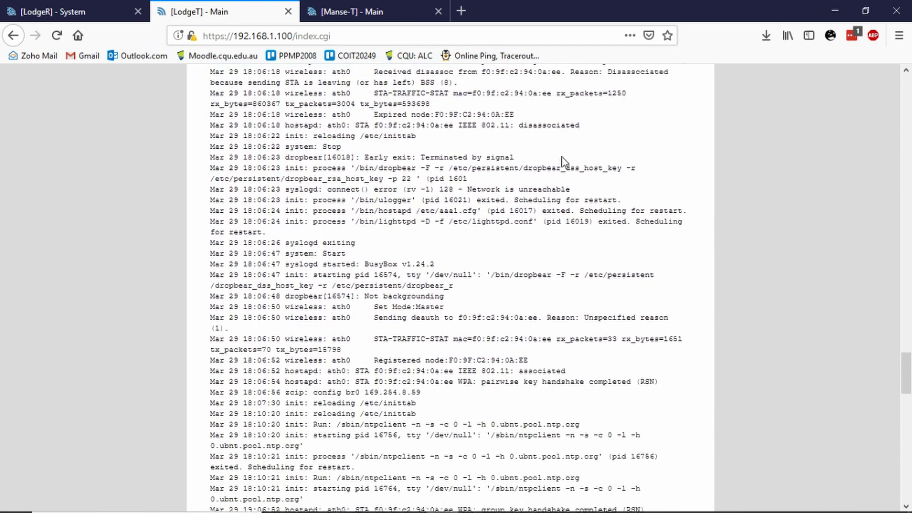
pyautogui.scroll(-5, 562, 162)
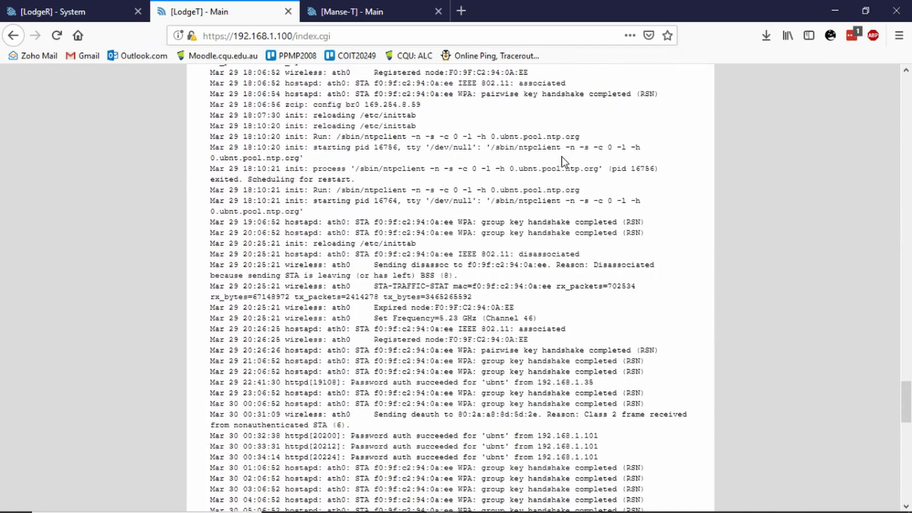
pyautogui.scroll(-5, 563, 157)
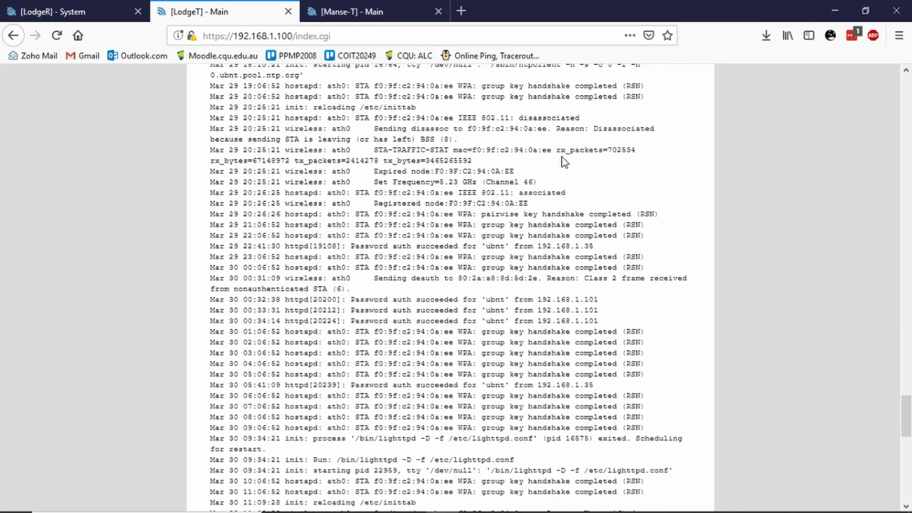
pyautogui.scroll(-4, 563, 156)
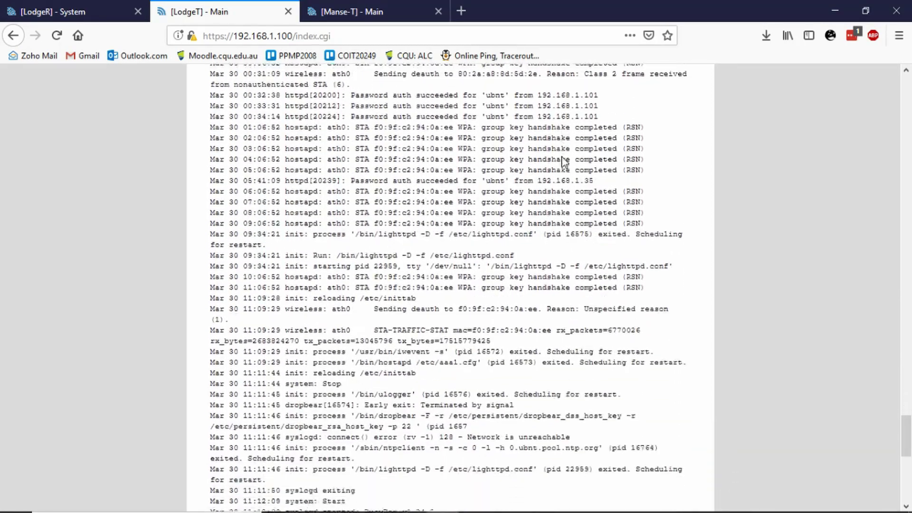
# On Manse-T's page, start Tools > airView and allow the blocked airview.cgi pop-up
pyautogui.click(368, 11)
pyautogui.scroll(1, 423, 156)
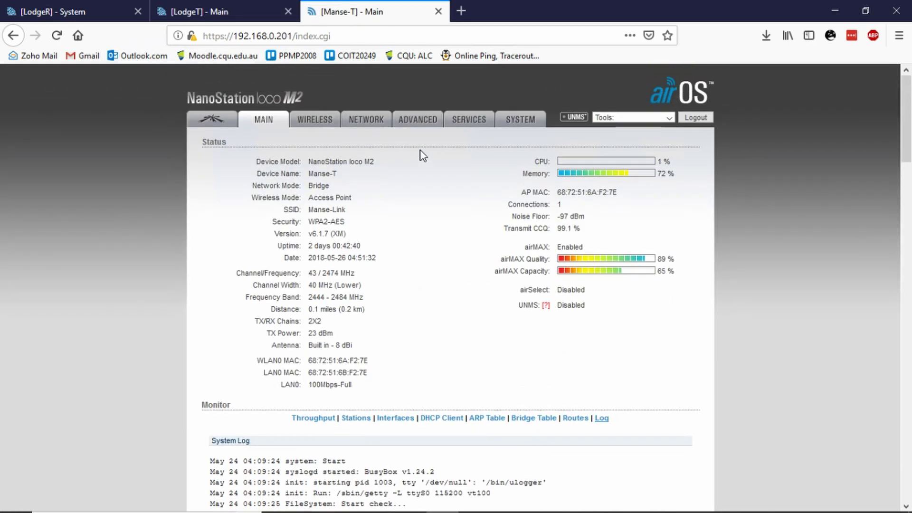
pyautogui.click(631, 119)
pyautogui.click(627, 87)
pyautogui.click(608, 119)
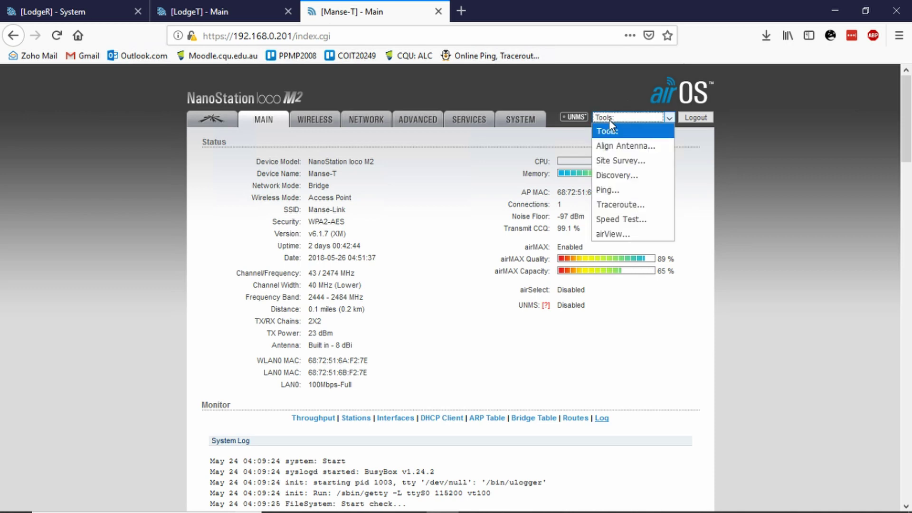
pyautogui.click(612, 234)
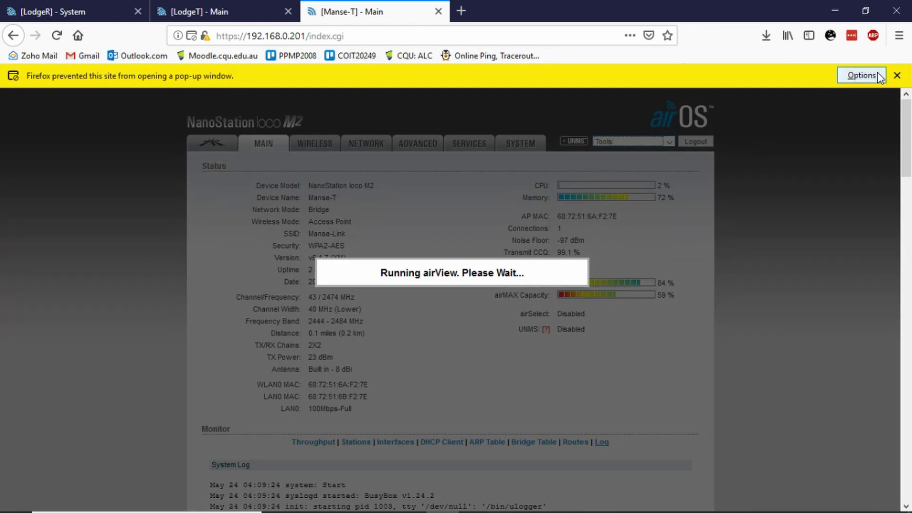
pyautogui.click(878, 77)
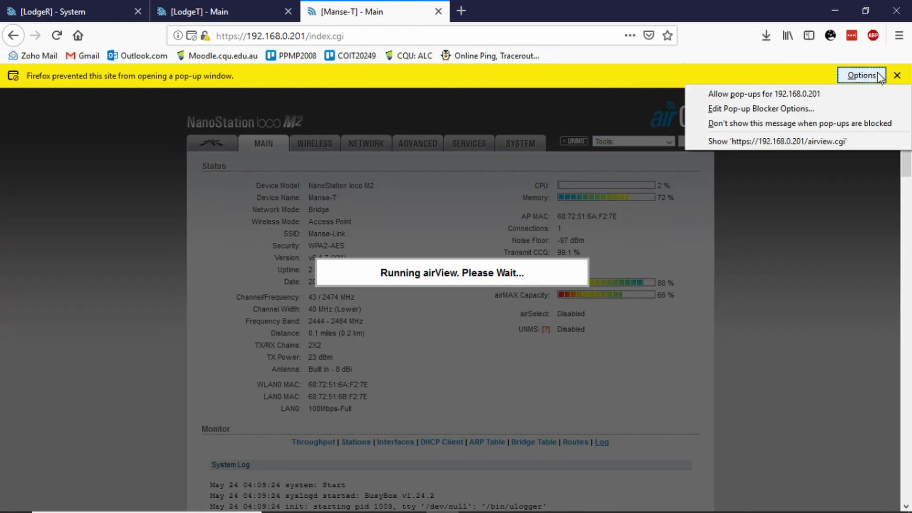
pyautogui.click(779, 140)
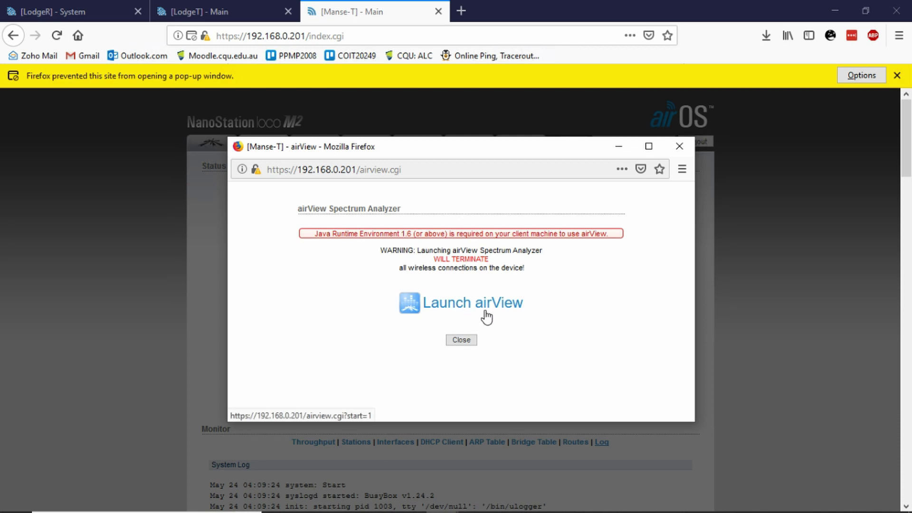
pyautogui.press('super')
pyautogui.write('java')
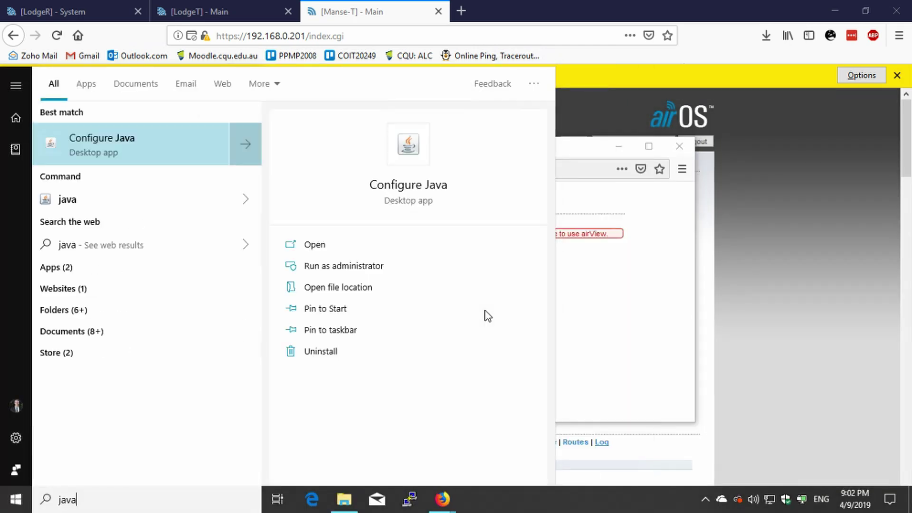
pyautogui.press('Escape')
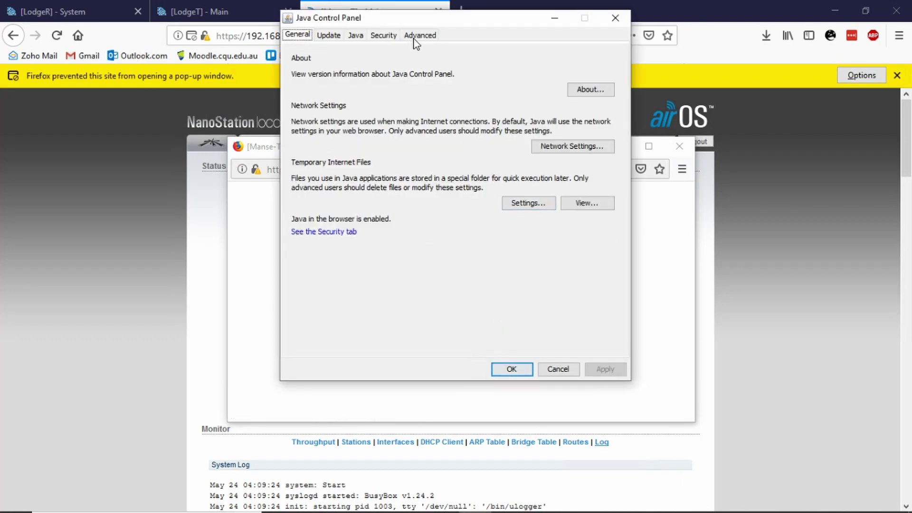
pyautogui.click(414, 37)
pyautogui.click(383, 36)
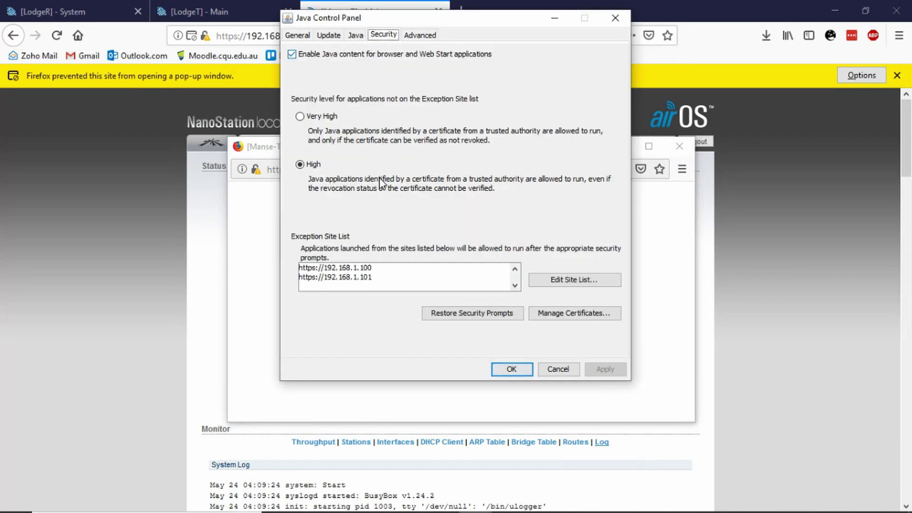
pyautogui.click(541, 284)
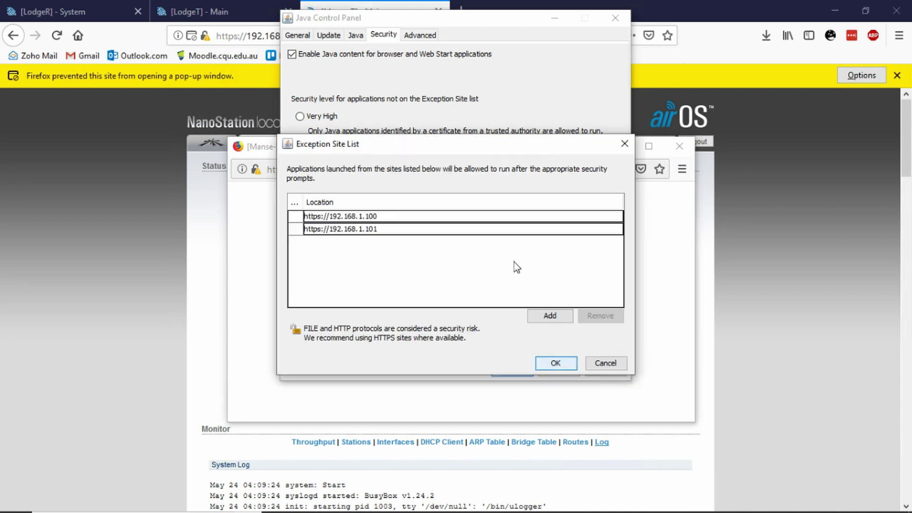
pyautogui.click(551, 319)
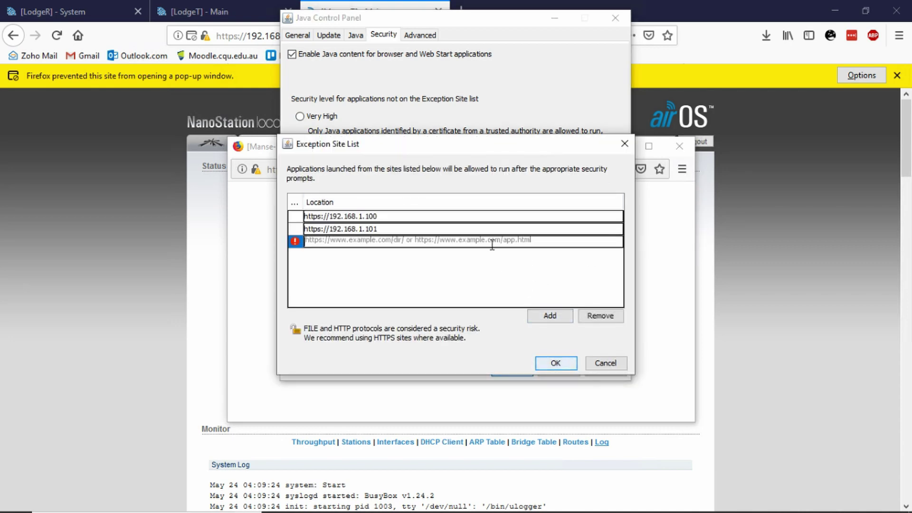
pyautogui.write('https:/')
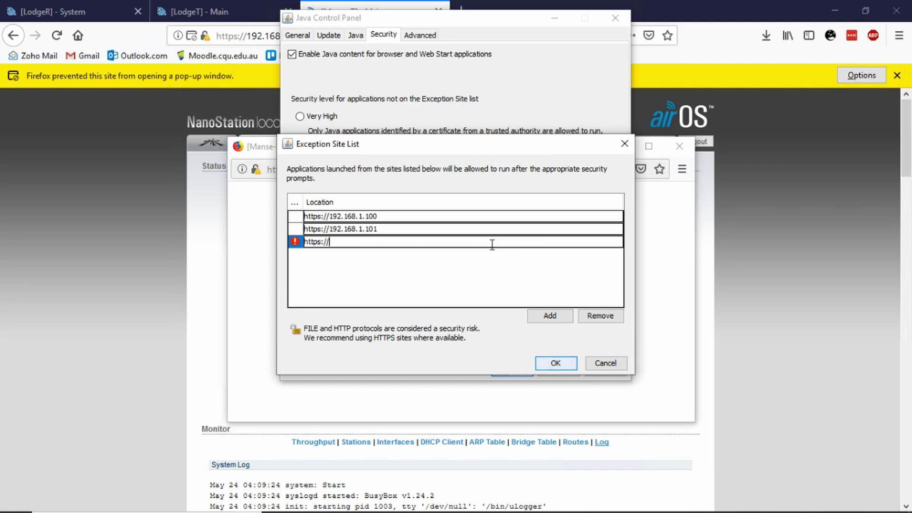
pyautogui.write('/192.168.0.201')
pyautogui.press('Return')
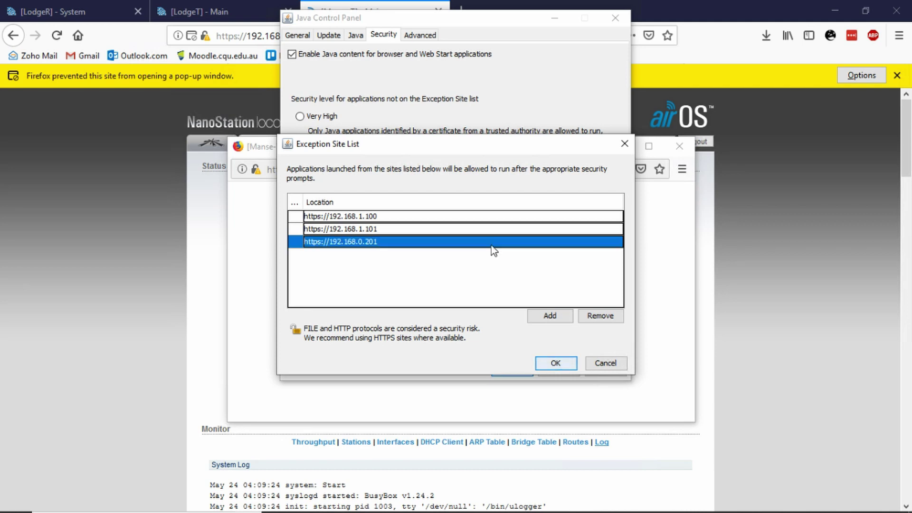
pyautogui.click(551, 363)
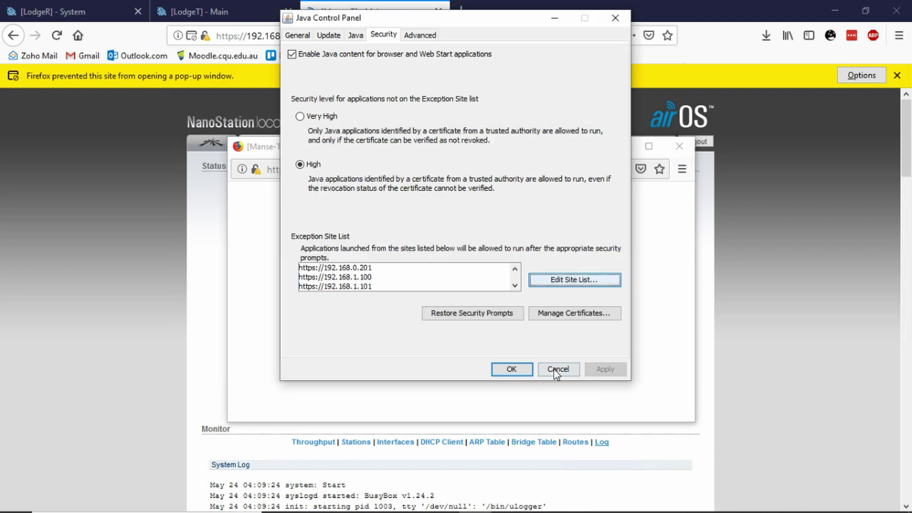
pyautogui.click(513, 369)
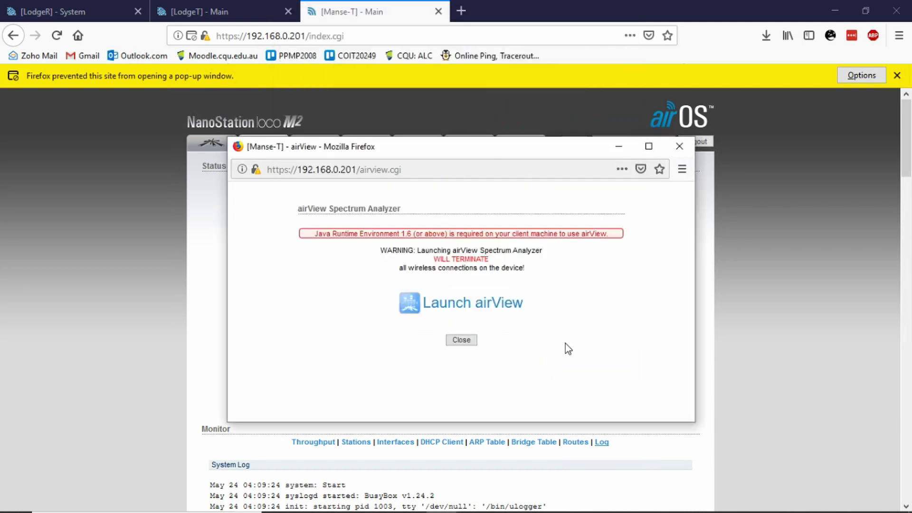
pyautogui.click(519, 305)
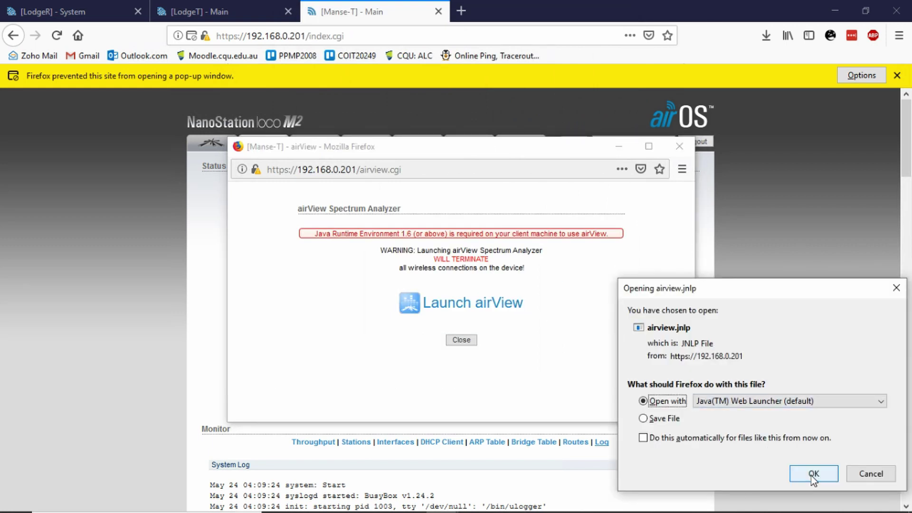
# Open airview.jnlp with Java Web Launcher, close the pop-up and accept the security warning
pyautogui.click(812, 473)
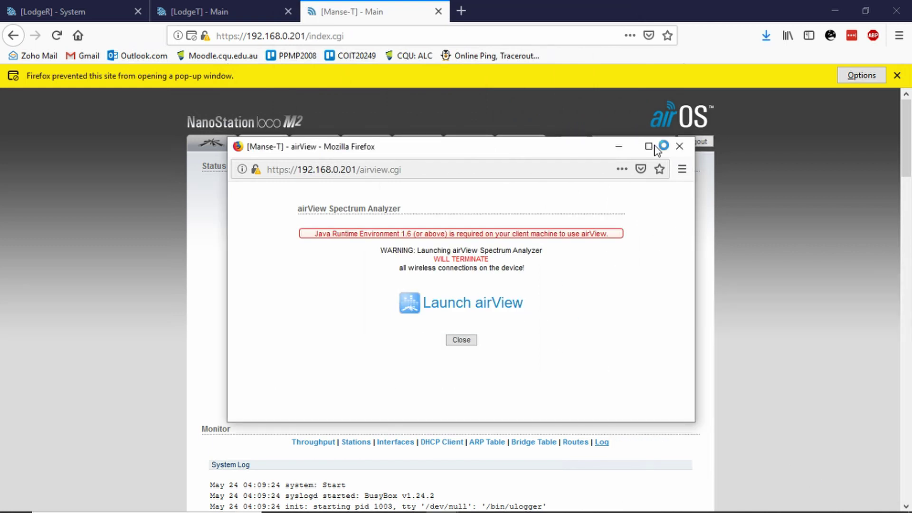
pyautogui.click(681, 143)
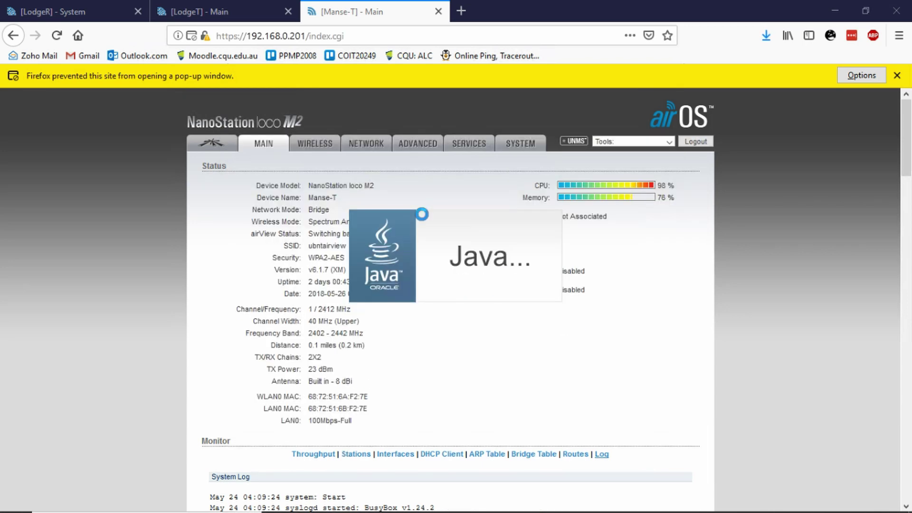
pyautogui.click(565, 292)
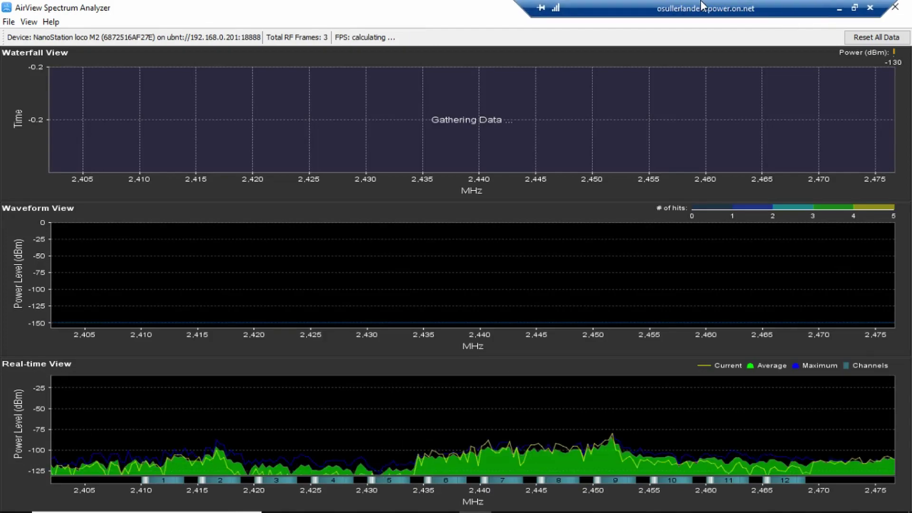
# Check the Spectrum Analyzer mode on the airOS status page, then return to airView
pyautogui.hotkey('alt', 'Tab')
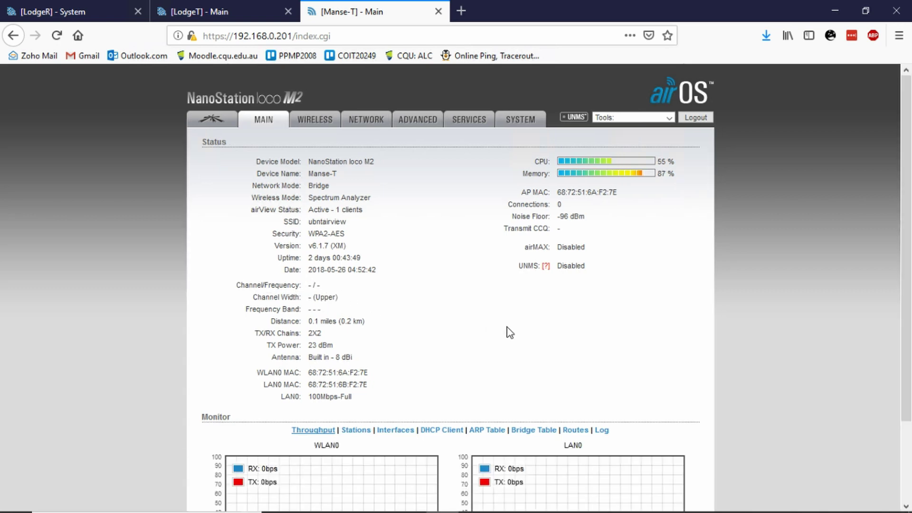
pyautogui.hotkey('alt', 'Tab')
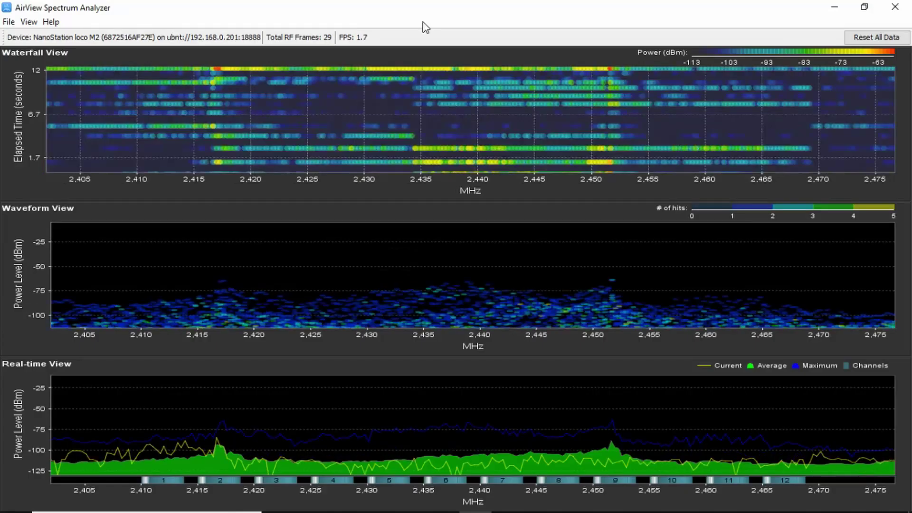
pyautogui.moveTo(417, 2)
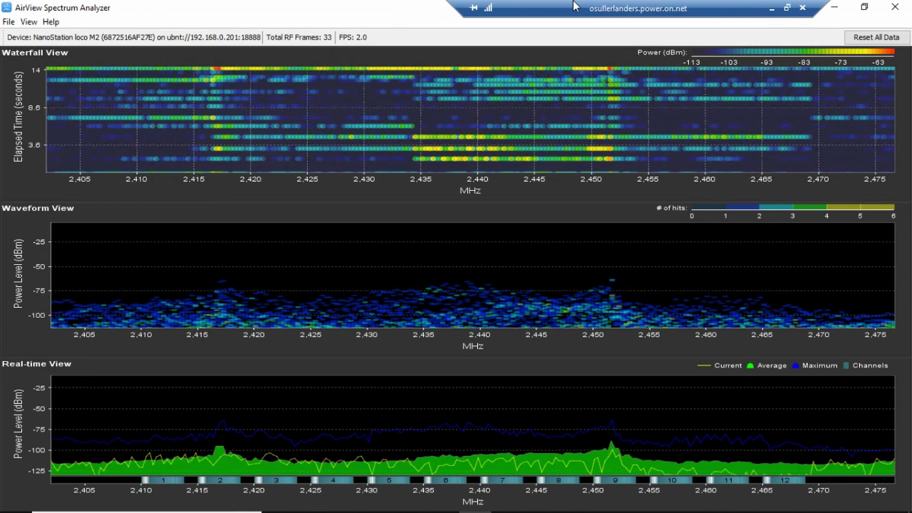
# Restore and resize the airView window and move the remote-session bar aside while data accumulates
pyautogui.doubleClick(344, 7)
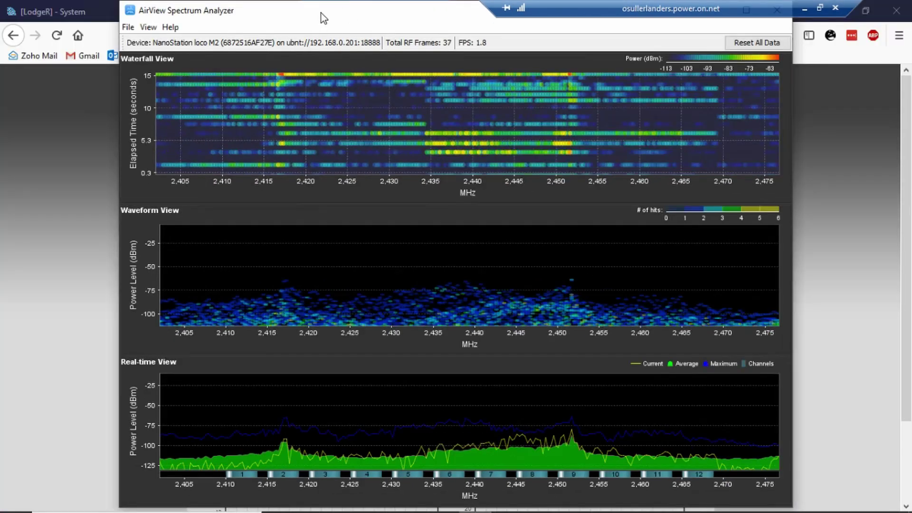
pyautogui.moveTo(323, 13); pyautogui.dragTo(504, 8)
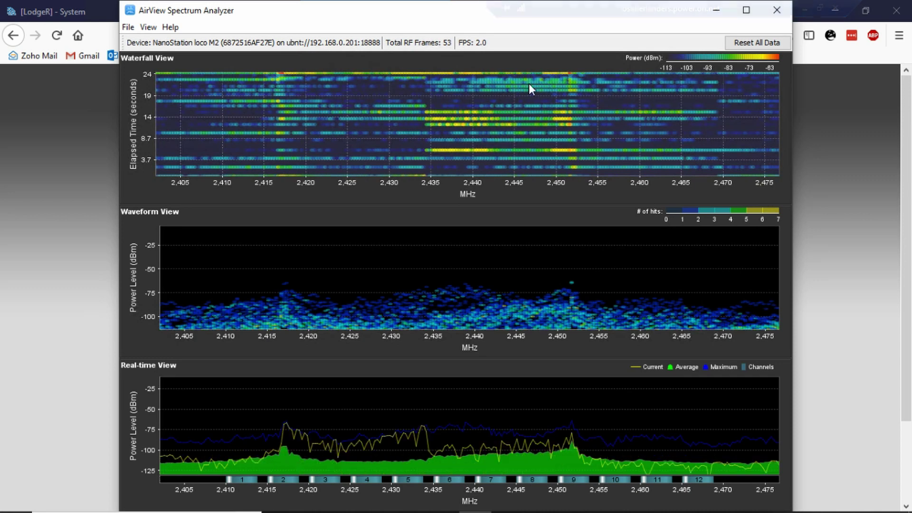
pyautogui.moveTo(609, 9)
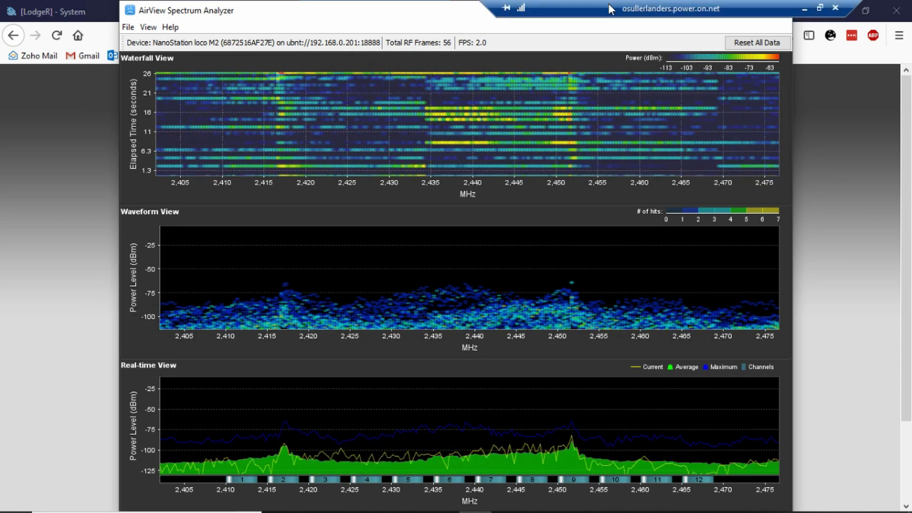
pyautogui.moveTo(610, 9); pyautogui.dragTo(134, 6)
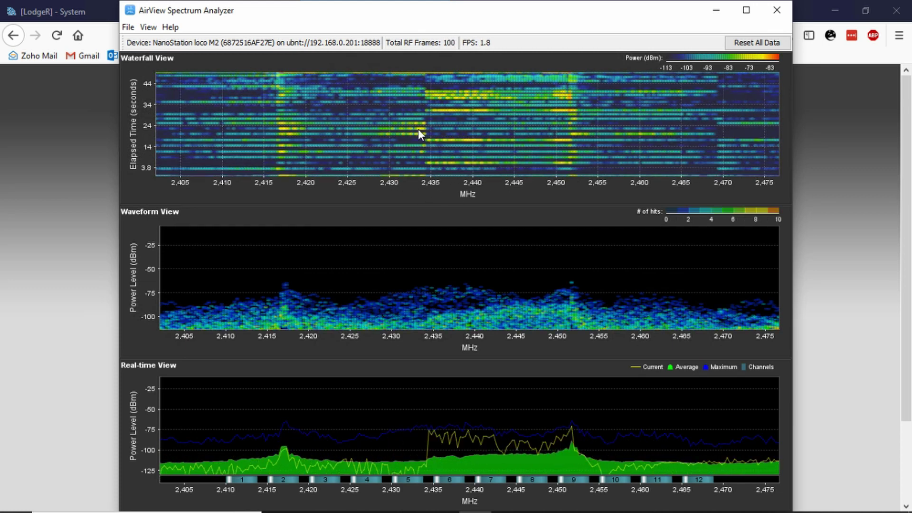
# Set the airView scan's frequency range to 2.347-2.402 in Preferences
pyautogui.click(149, 27)
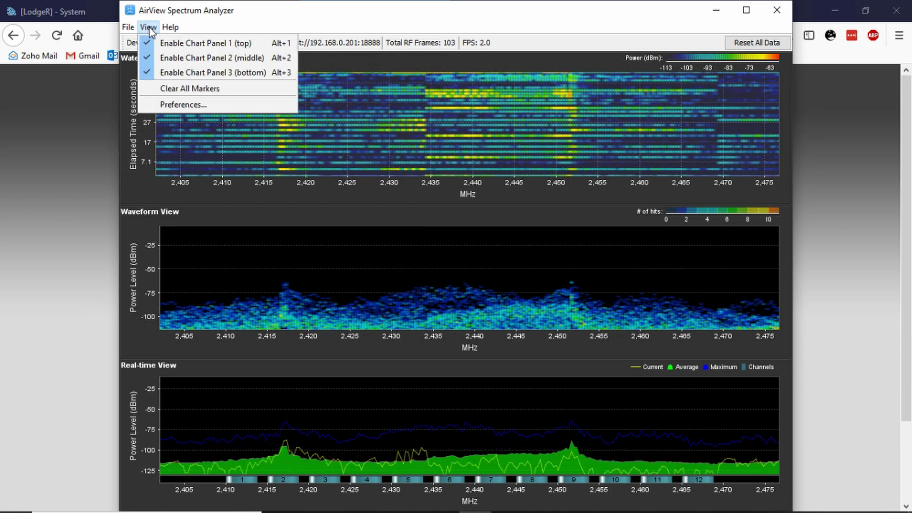
pyautogui.click(164, 103)
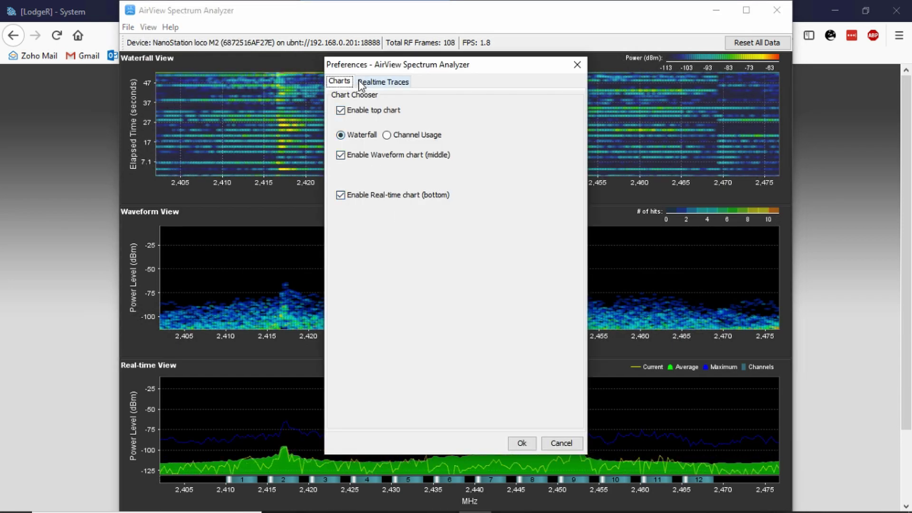
pyautogui.click(377, 81)
pyautogui.click(362, 370)
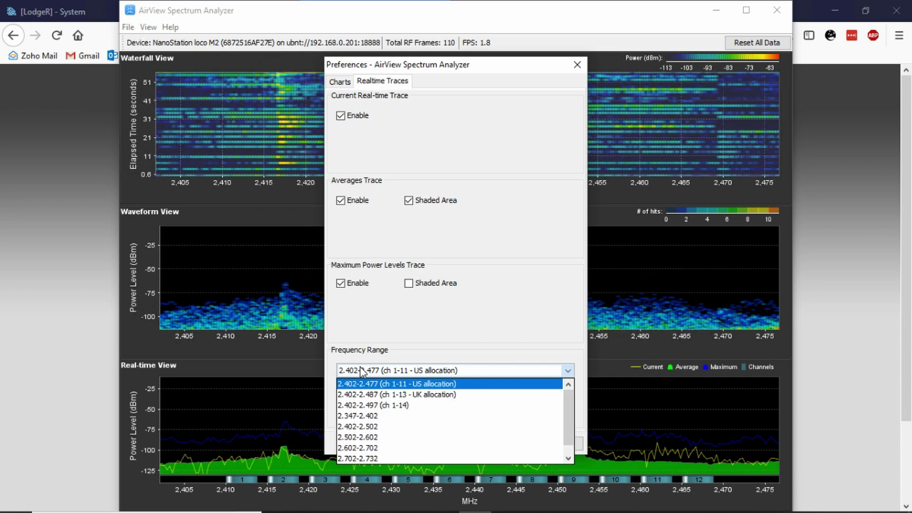
pyautogui.click(417, 406)
pyautogui.click(441, 372)
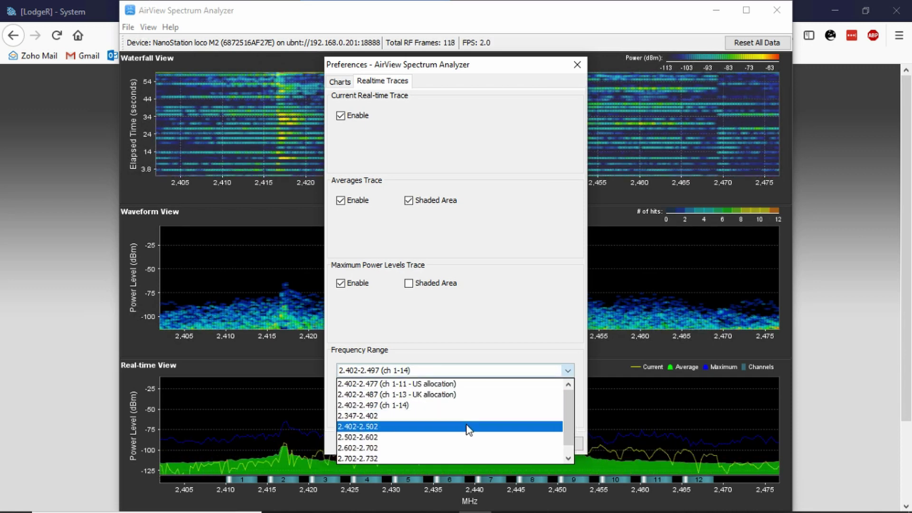
pyautogui.click(428, 417)
pyautogui.click(451, 373)
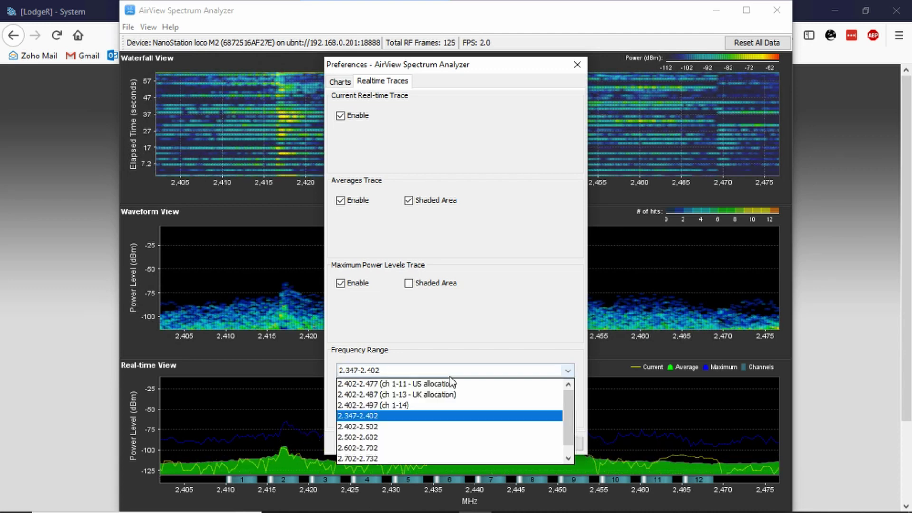
pyautogui.click(439, 415)
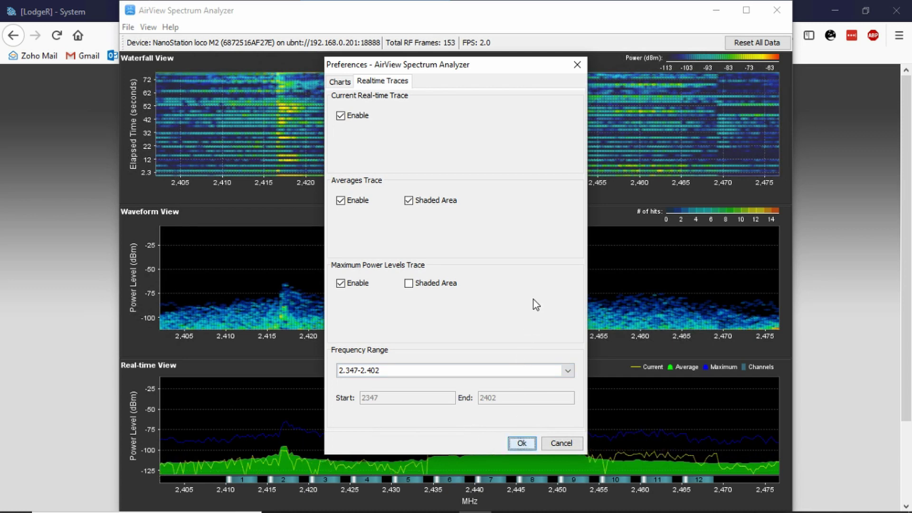
pyautogui.click(523, 443)
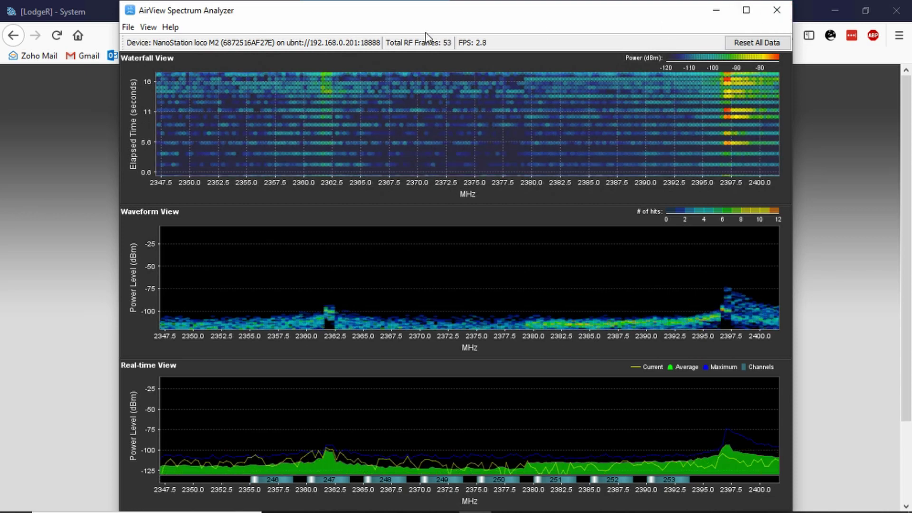
# Close the spectrum analyzer and reload the Manse-T status page
pyautogui.click(777, 10)
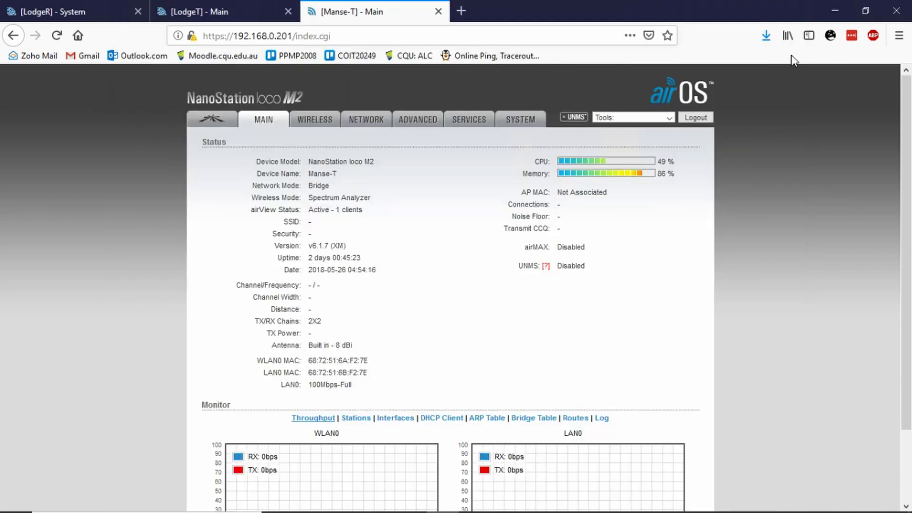
pyautogui.click(265, 121)
pyautogui.click(367, 30)
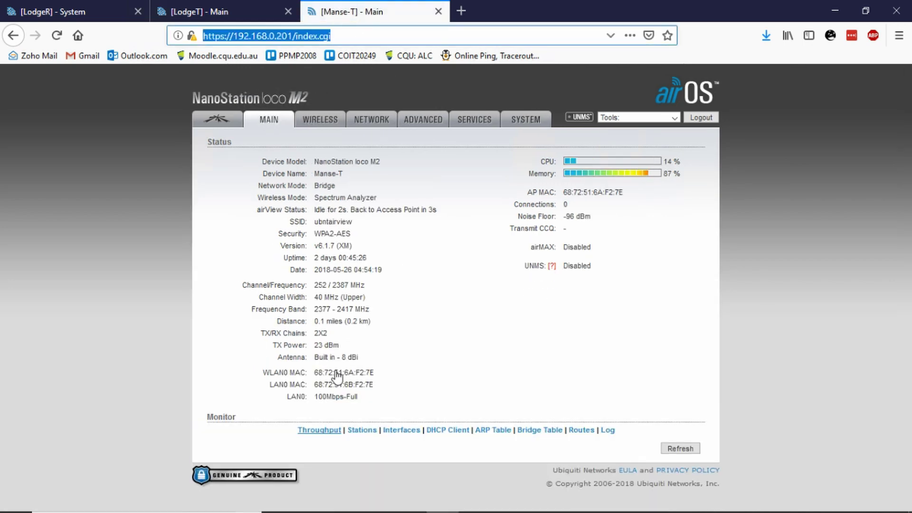
# Leave the remote session and switch to WirelessScans.pdf in Chrome's PDF viewer
pyautogui.moveTo(327, 7)
pyautogui.click(327, 6)
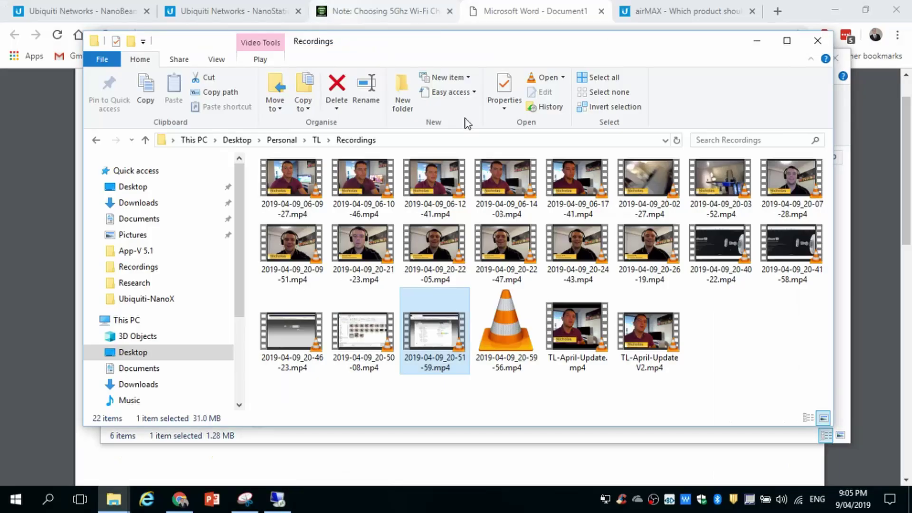
pyautogui.hotkey('alt', 'Tab')
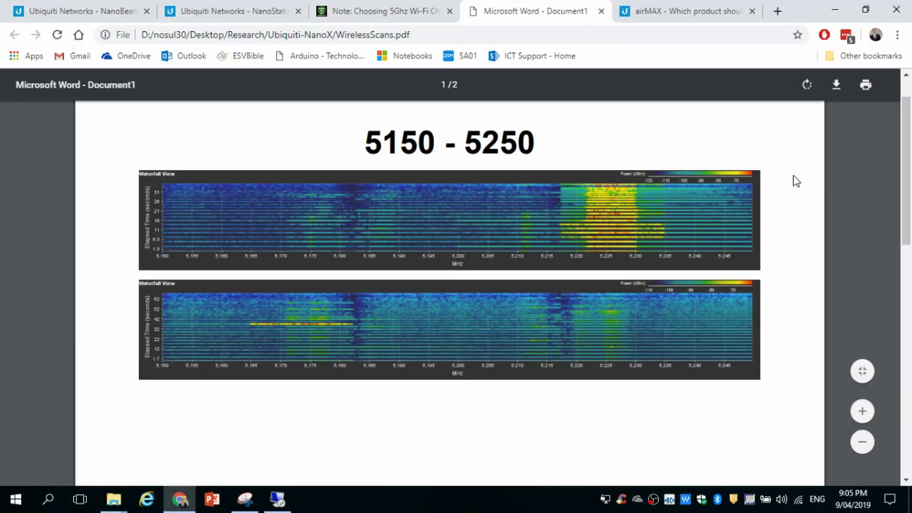
pyautogui.scroll(1, 905, 159)
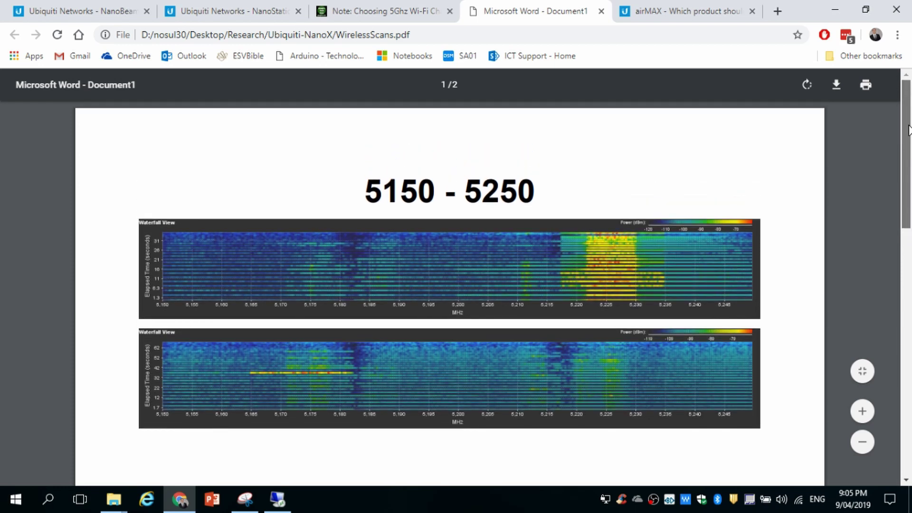
pyautogui.scroll(-1, 907, 138)
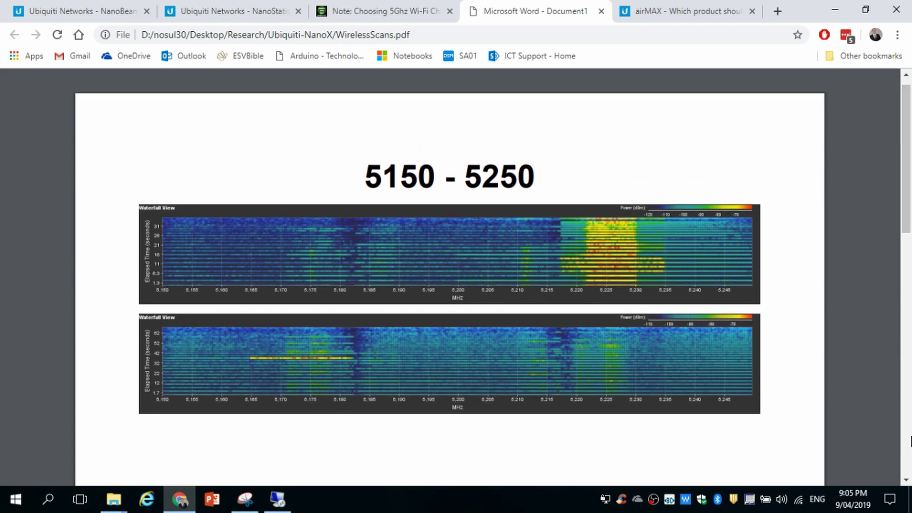
# Zoom the PDF in two steps to enlarge the 5150–5250 MHz waterfall charts
pyautogui.click(862, 411)
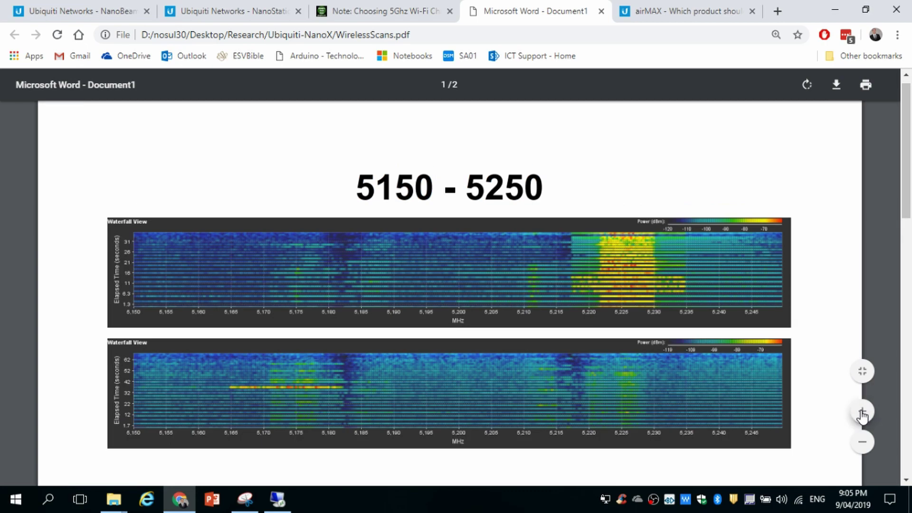
pyautogui.click(862, 412)
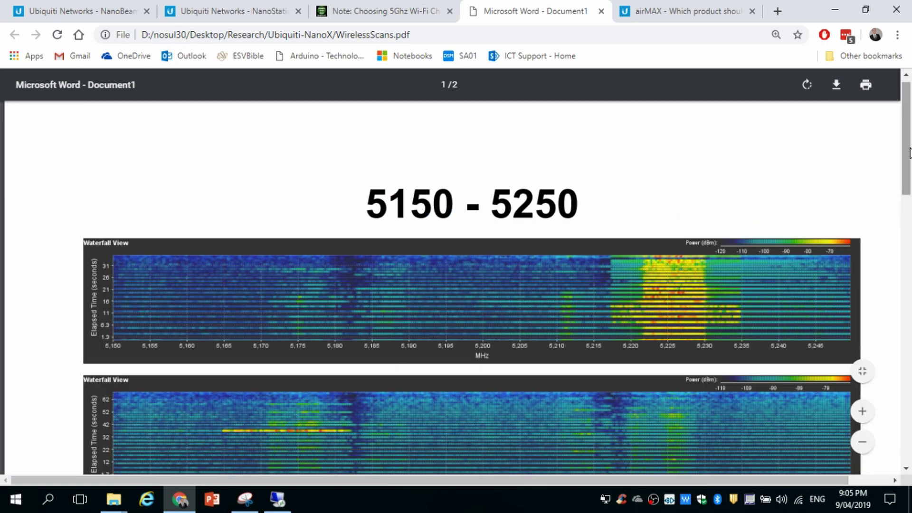
pyautogui.moveTo(910, 152); pyautogui.dragTo(910, 173)
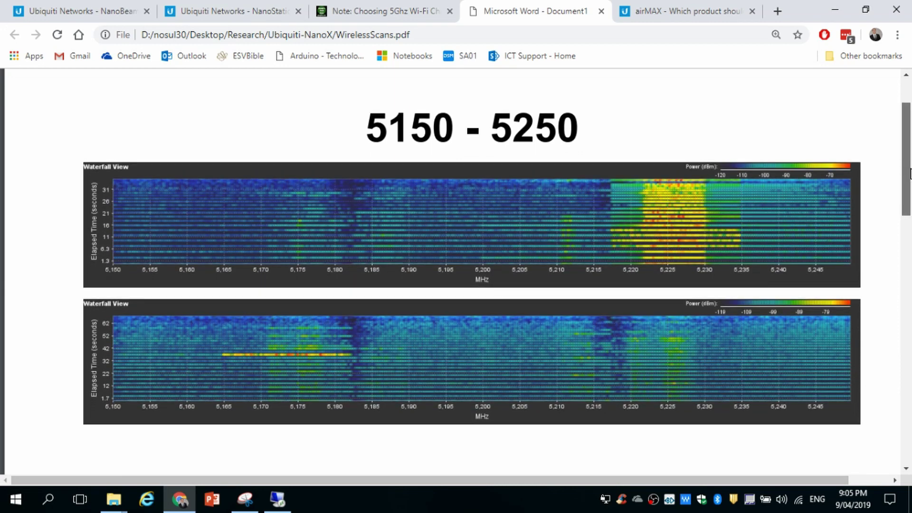
pyautogui.moveTo(909, 172); pyautogui.dragTo(910, 170)
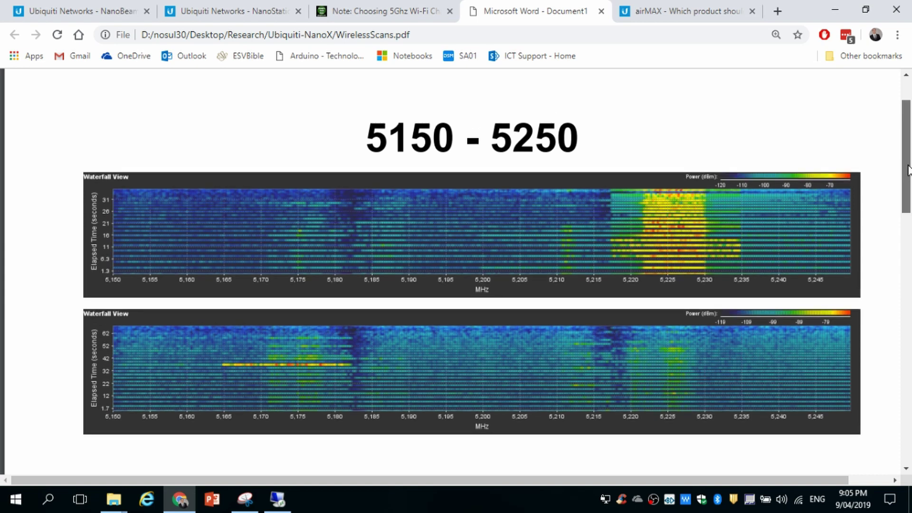
pyautogui.moveTo(909, 171); pyautogui.dragTo(909, 170)
pyautogui.moveTo(909, 171); pyautogui.dragTo(909, 171)
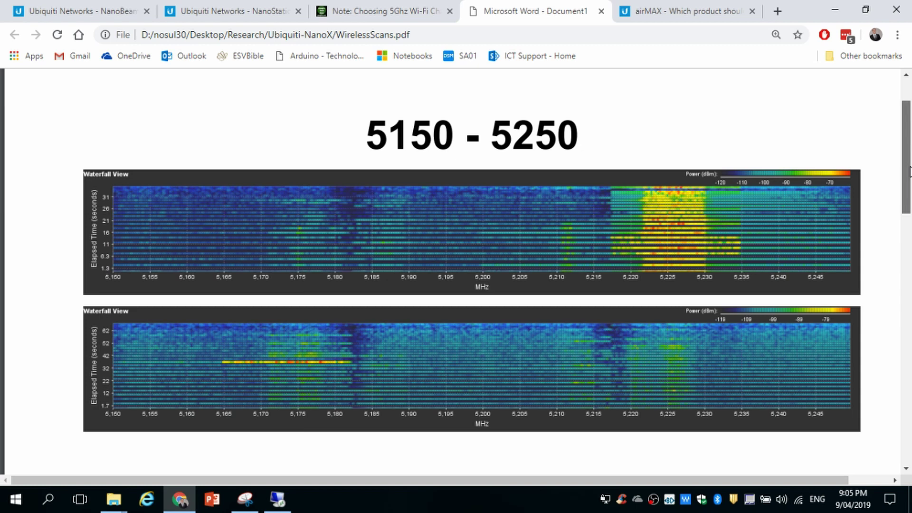
pyautogui.moveTo(909, 171); pyautogui.dragTo(909, 177)
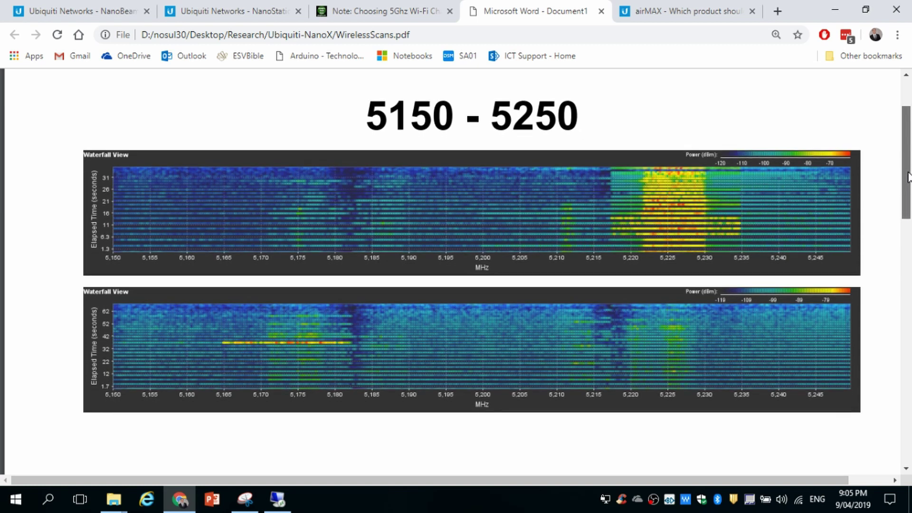
pyautogui.moveTo(909, 177); pyautogui.dragTo(909, 187)
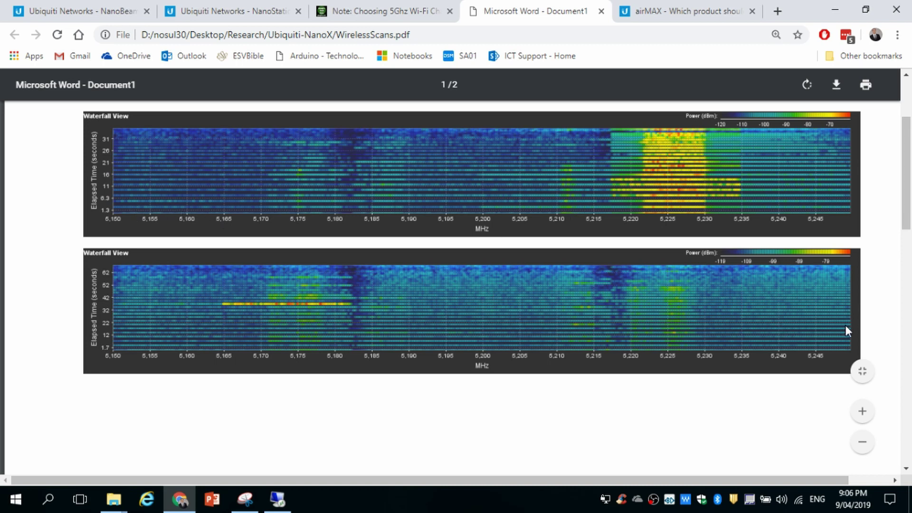
# Scroll the PDF down to page 2's 5250–5345 MHz waterfall scans
pyautogui.scroll(-1, 908, 227)
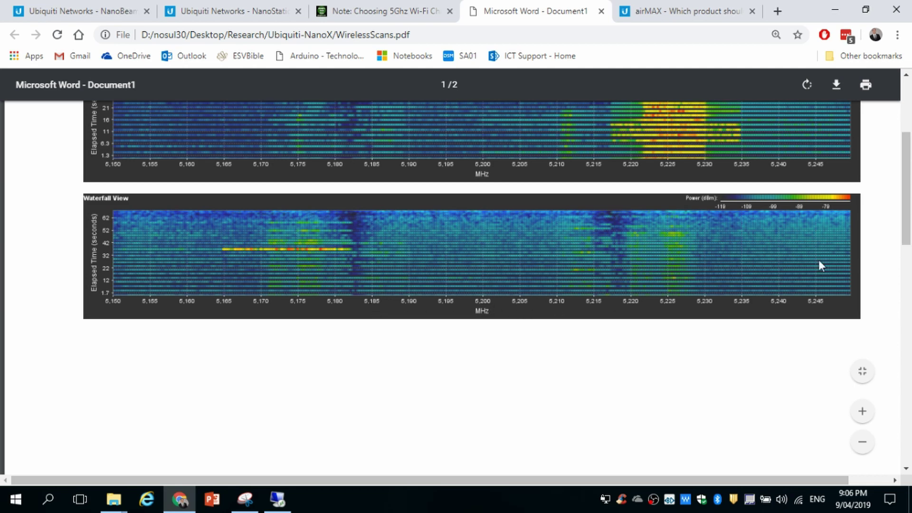
pyautogui.moveTo(908, 229); pyautogui.dragTo(911, 205)
pyautogui.scroll(2, 622, 250)
pyautogui.scroll(-2, 623, 251)
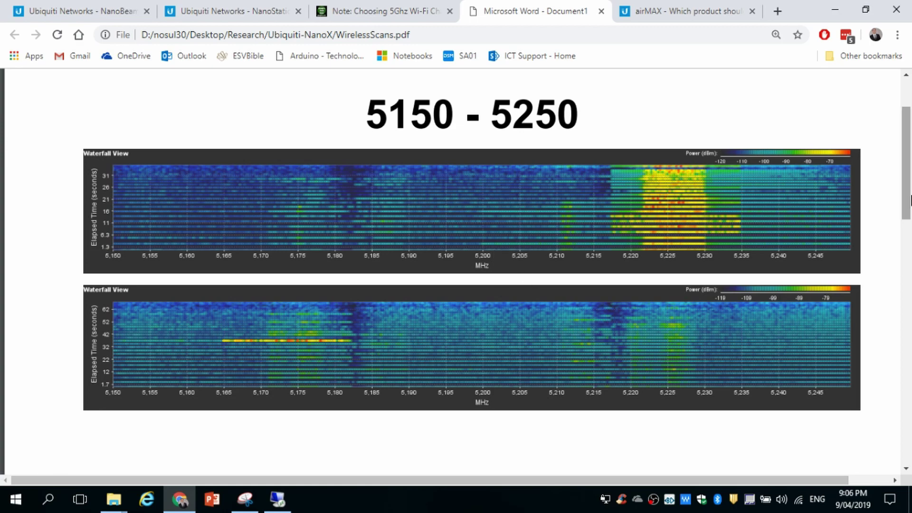
pyautogui.moveTo(905, 177); pyautogui.dragTo(904, 369)
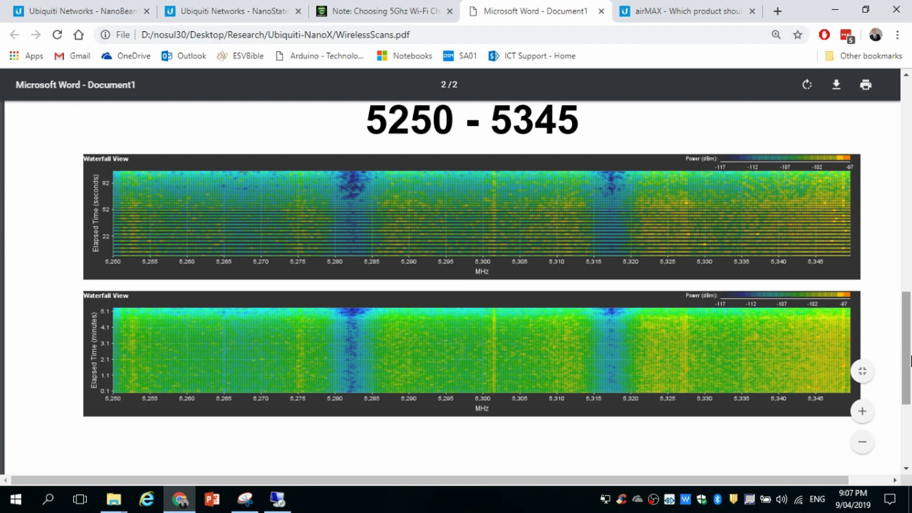
pyautogui.moveTo(910, 361)
pyautogui.mouseDown()
pyautogui.moveTo(908, 375)
pyautogui.moveTo(908, 356)
pyautogui.mouseUp()
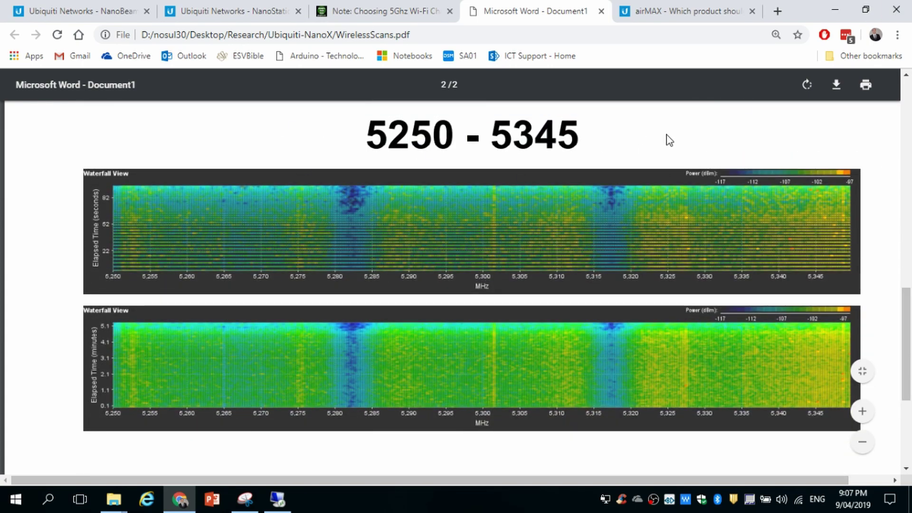
pyautogui.scroll(-1, 907, 294)
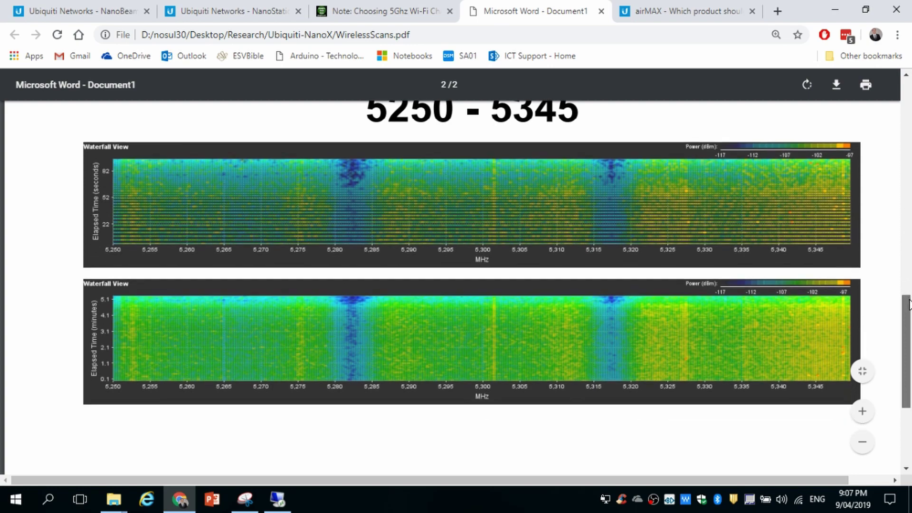
# Switch to the 'Note: Choosing 5Ghz Wi-Fi Channels' article and scroll down to its channel table
pyautogui.click(390, 13)
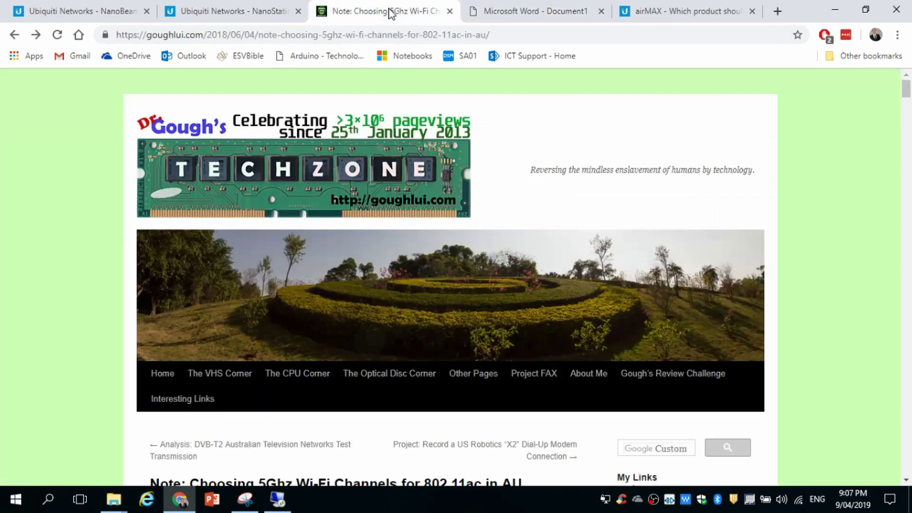
pyautogui.moveTo(907, 99); pyautogui.dragTo(907, 185)
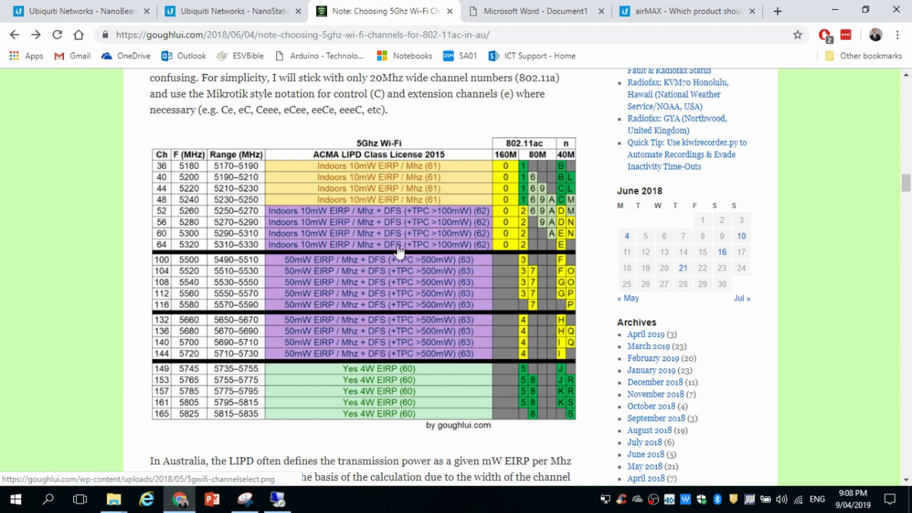
pyautogui.scroll(-1, 366, 305)
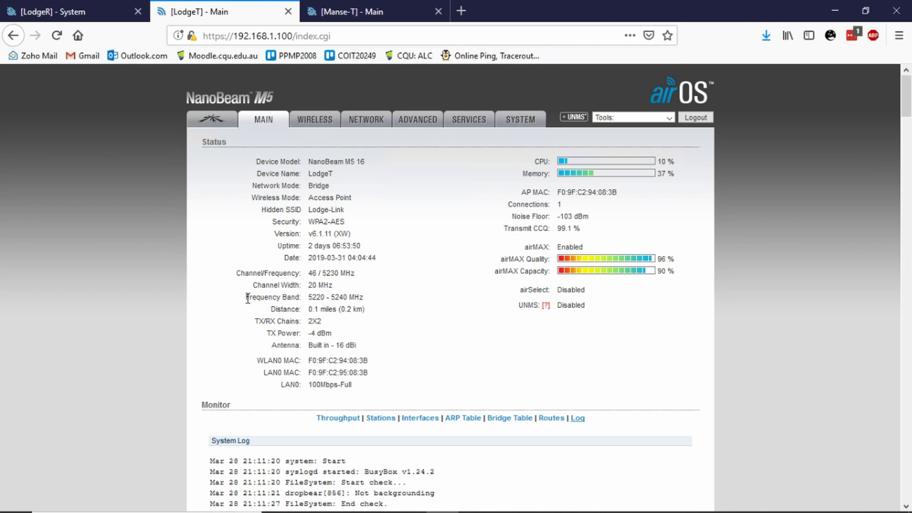
# Highlight LodgeT's 5220–5240 MHz Frequency Band reading, then scroll down through the System Log
pyautogui.moveTo(247, 298); pyautogui.dragTo(387, 294)
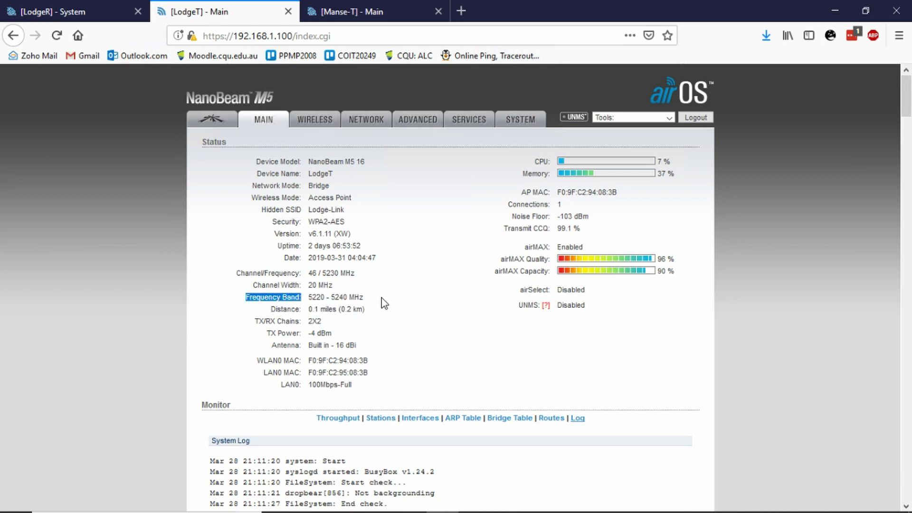
pyautogui.click(382, 300)
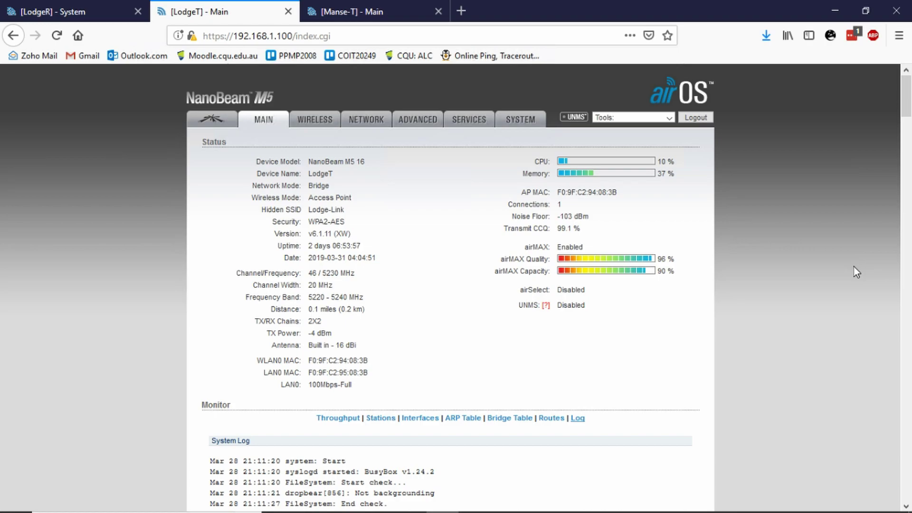
pyautogui.scroll(-20, 854, 267)
pyautogui.scroll(-15, 854, 267)
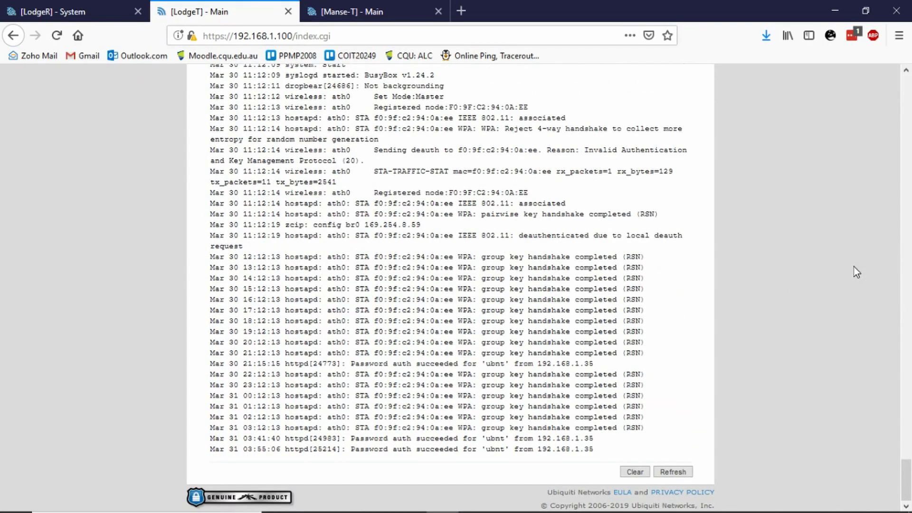
pyautogui.scroll(20, 854, 267)
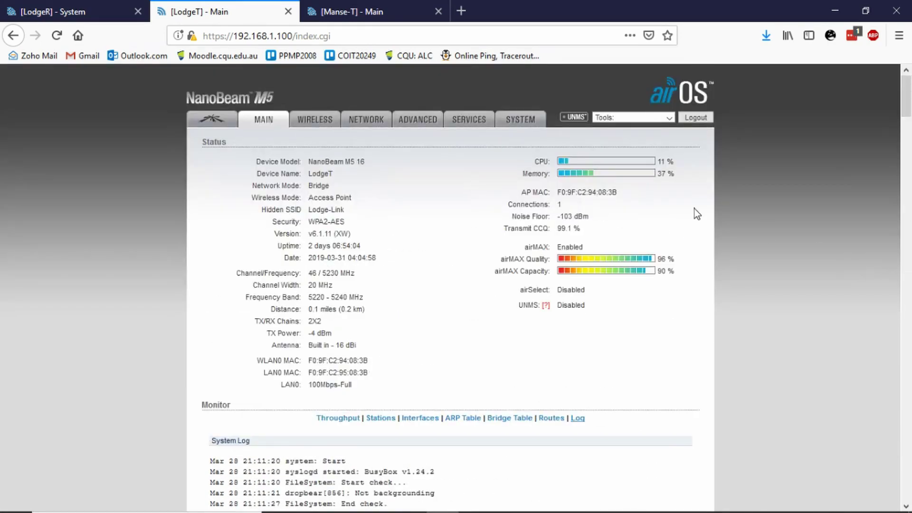
pyautogui.moveTo(910, 102)
pyautogui.mouseDown()
pyautogui.moveTo(905, 223)
pyautogui.moveTo(885, 341)
pyautogui.moveTo(906, 503)
pyautogui.moveTo(907, 90)
pyautogui.mouseUp()
# Show the [LodgeR] - System page, then restore the remote desktop window from full screen
pyautogui.click(59, 9)
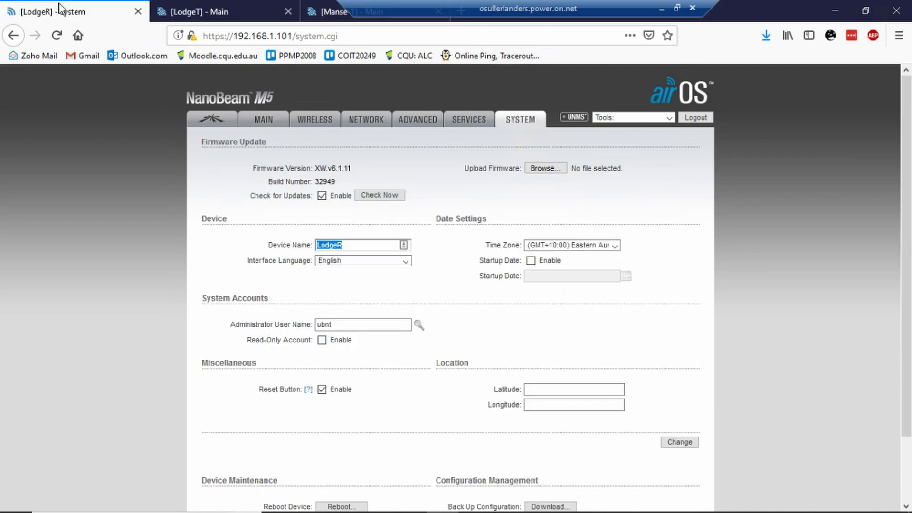
pyautogui.moveTo(553, 4); pyautogui.dragTo(654, 281)
pyautogui.doubleClick(616, 6)
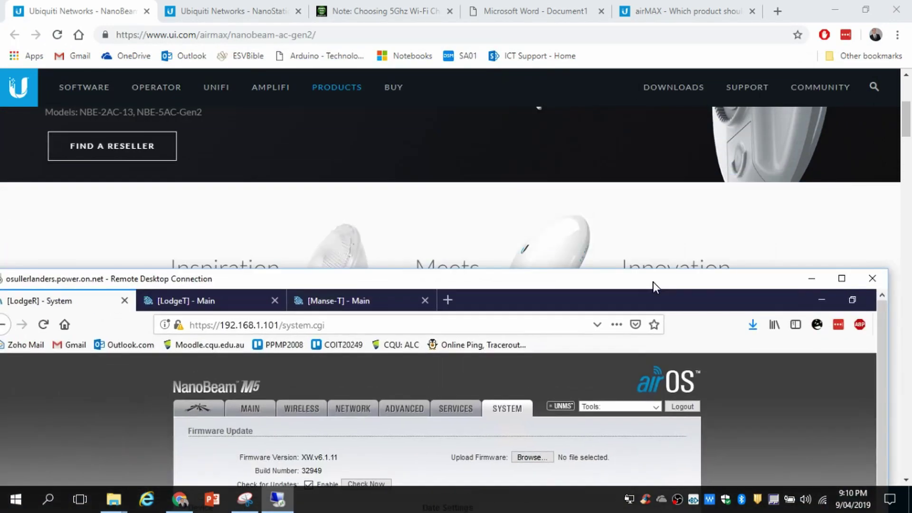